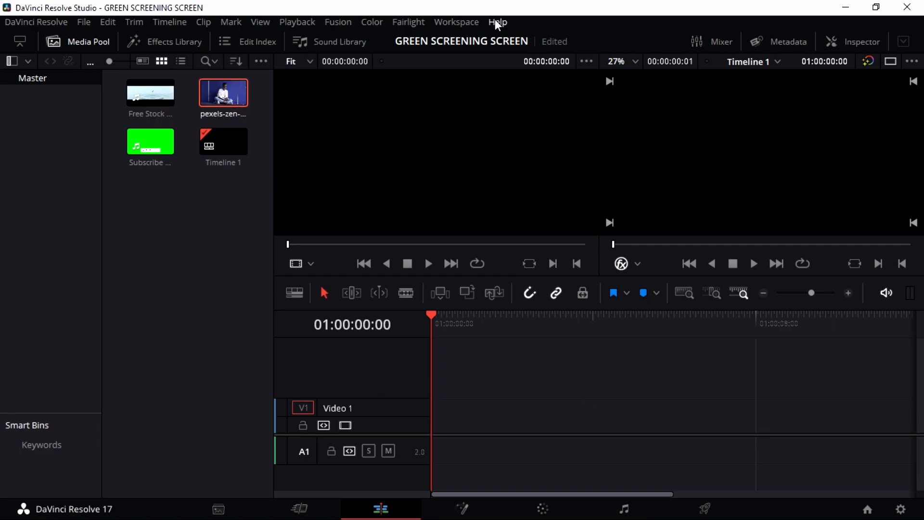
Step: Reset the workspace to the default UI layout
click(480, 22)
click(481, 217)
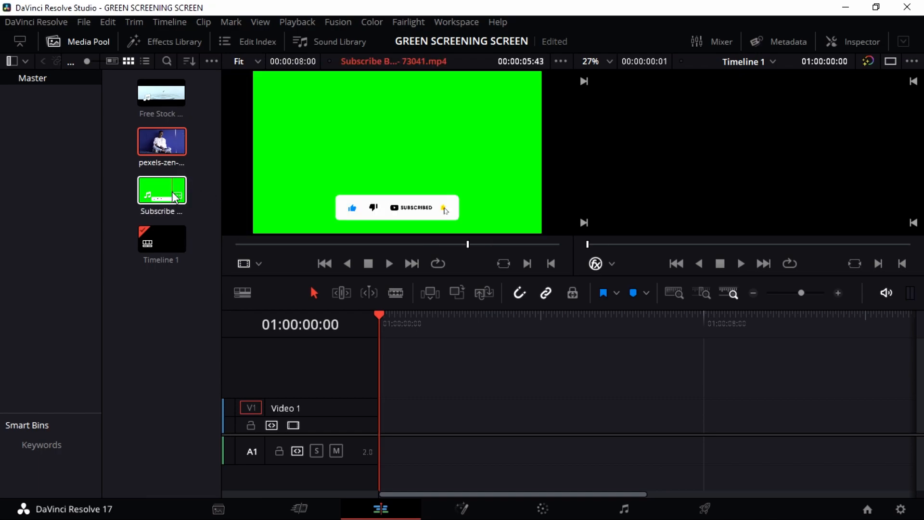
Step: Place the pexels seated-woman clip on Video 1 and the Subscribe Button clip on Video 2
drag(157, 153, 380, 447)
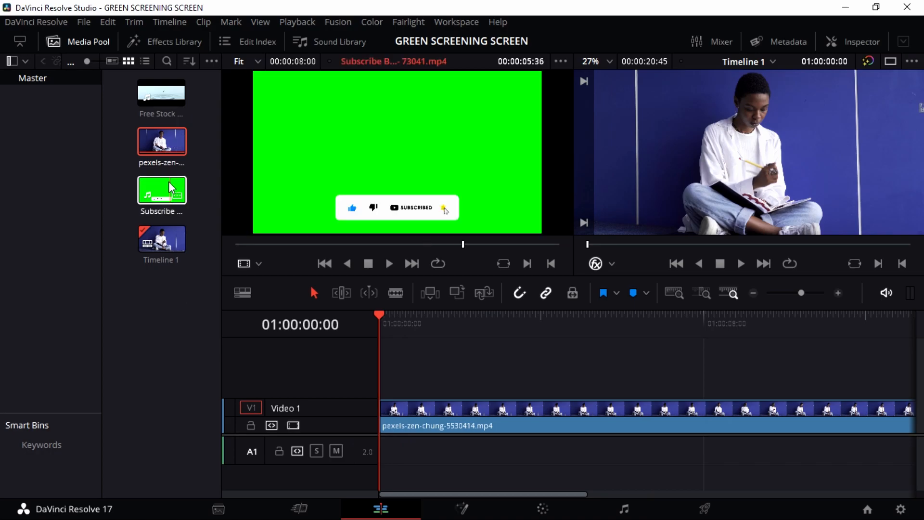
drag(163, 190, 427, 374)
click(445, 318)
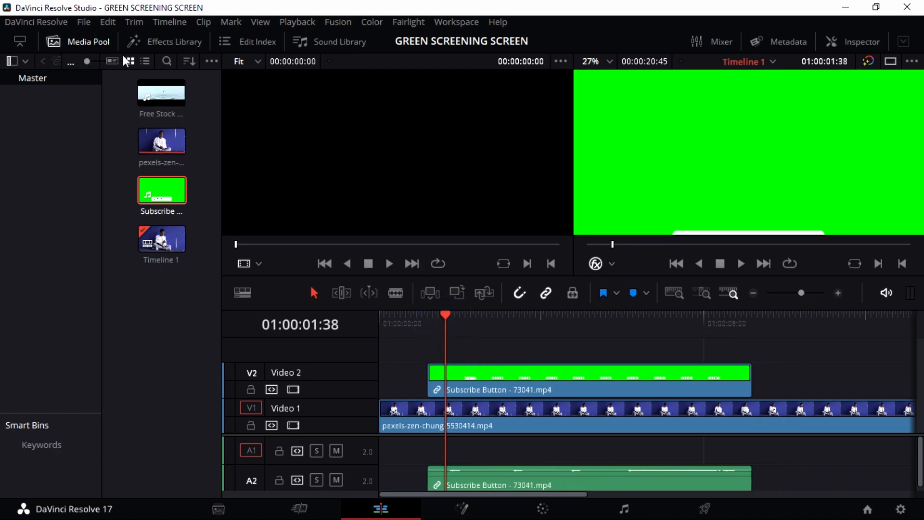
click(96, 45)
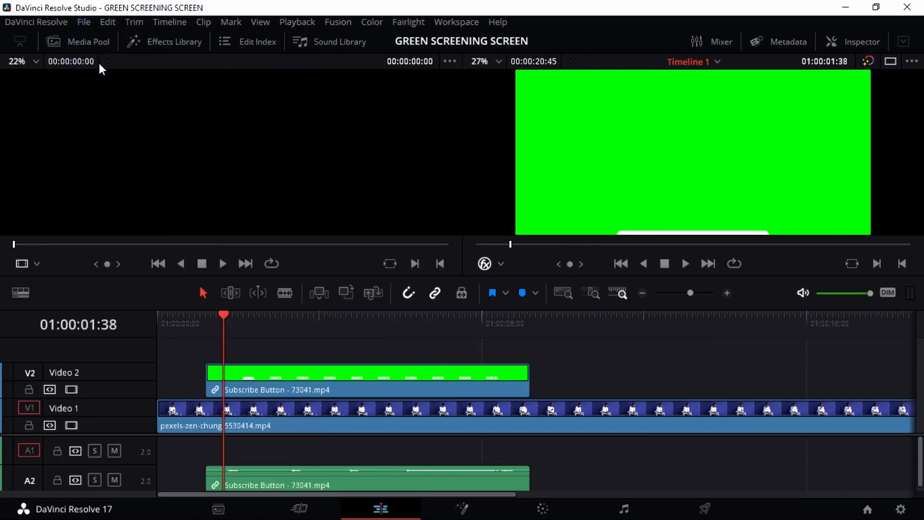
click(88, 45)
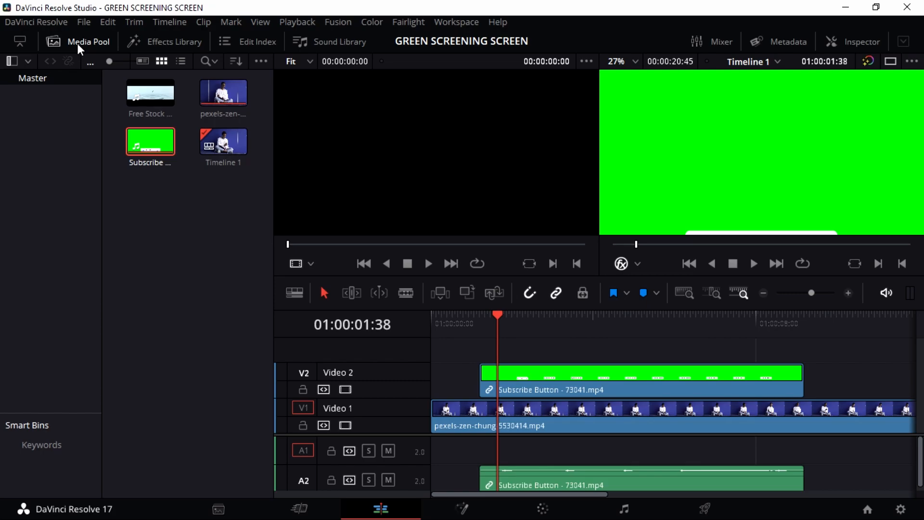
Step: Hide the Media Pool and switch to a single, centred timeline viewer
click(79, 46)
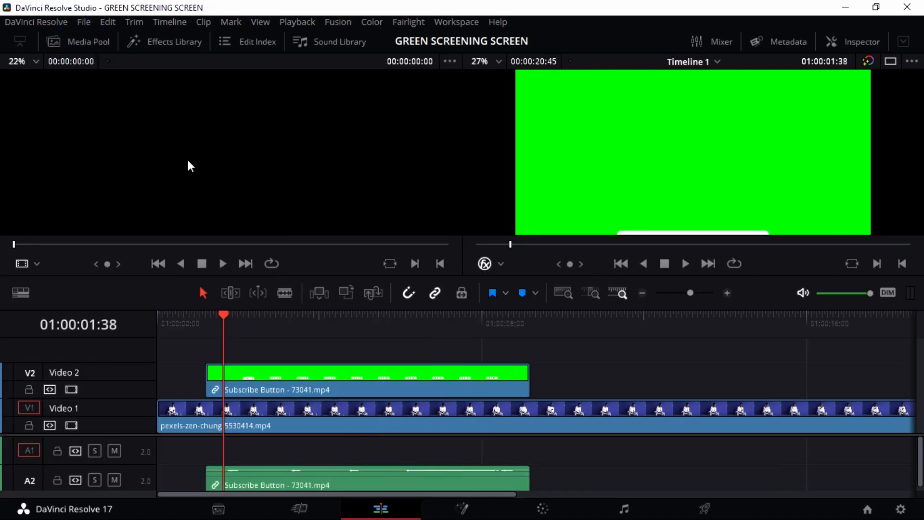
click(273, 373)
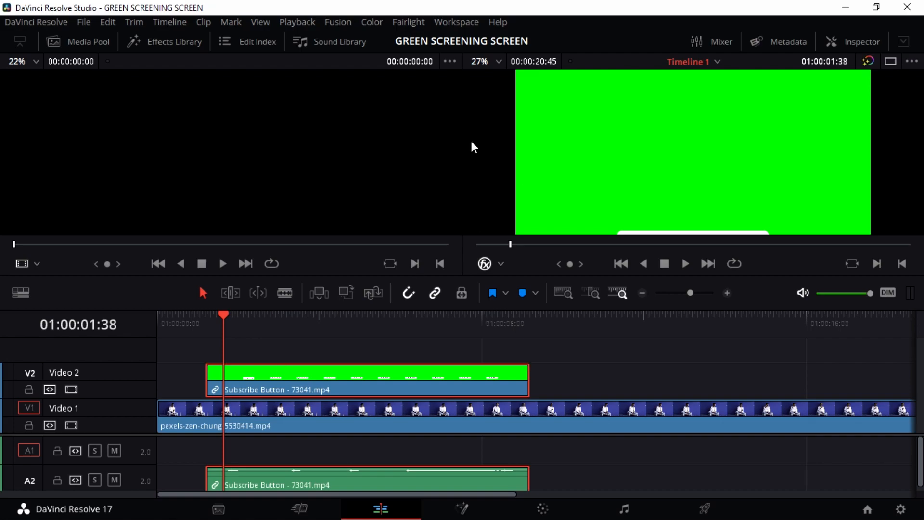
click(890, 63)
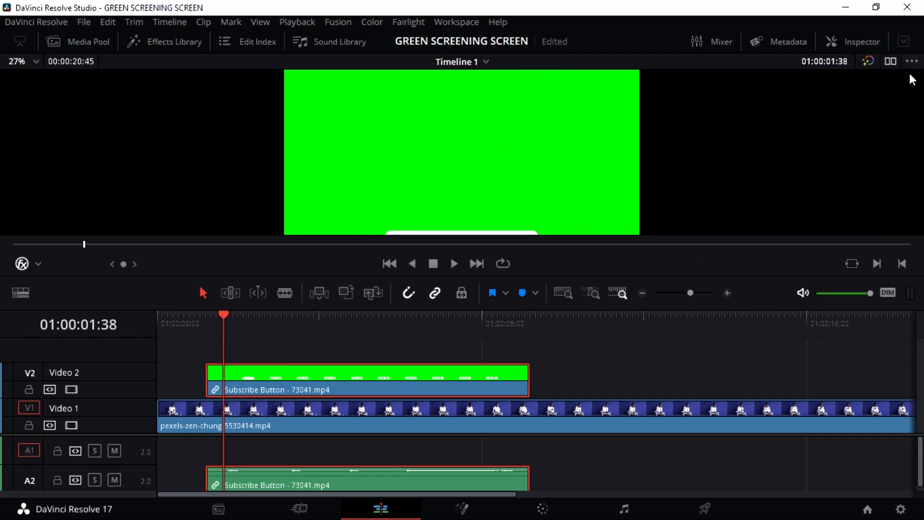
click(890, 61)
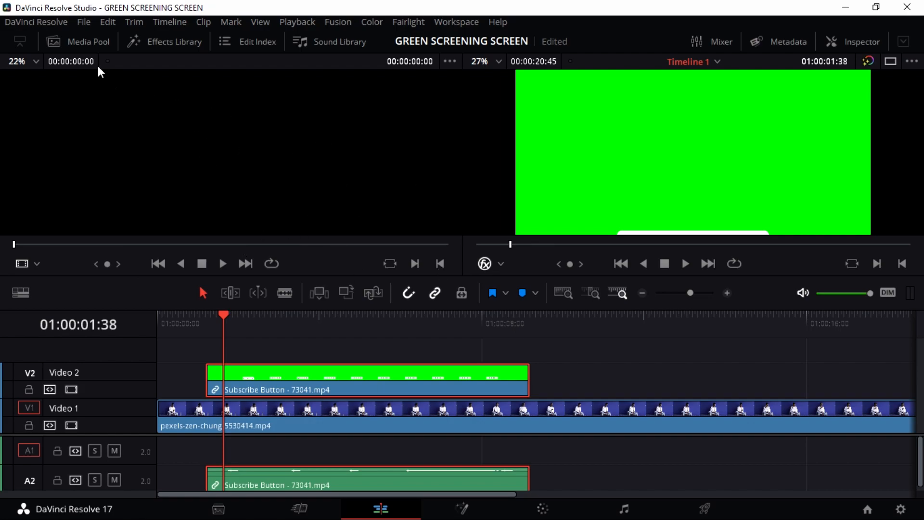
click(889, 62)
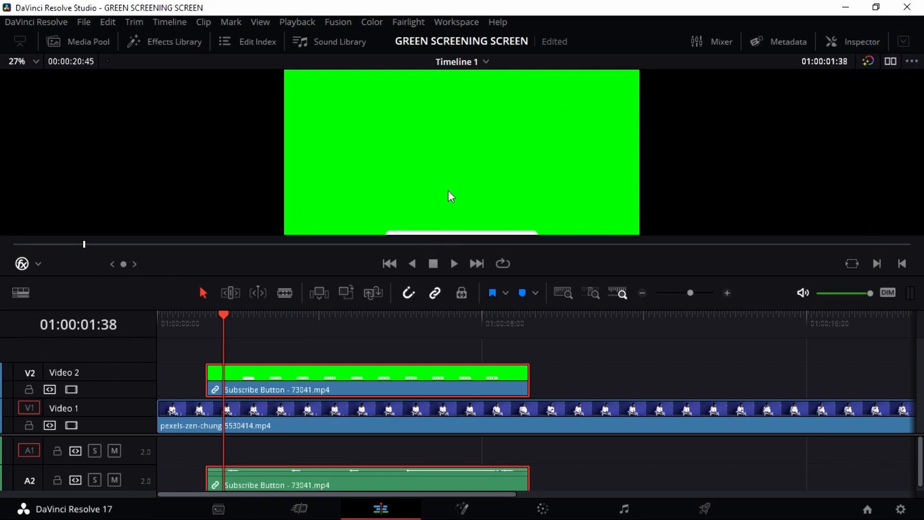
Step: Play the stacked clips from near the start, then stop and move the playhead back
drag(223, 313, 185, 315)
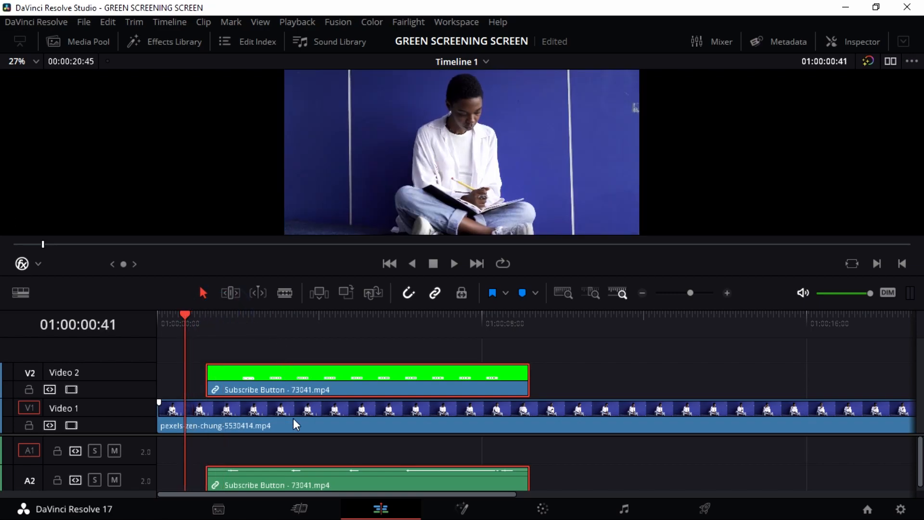
click(453, 263)
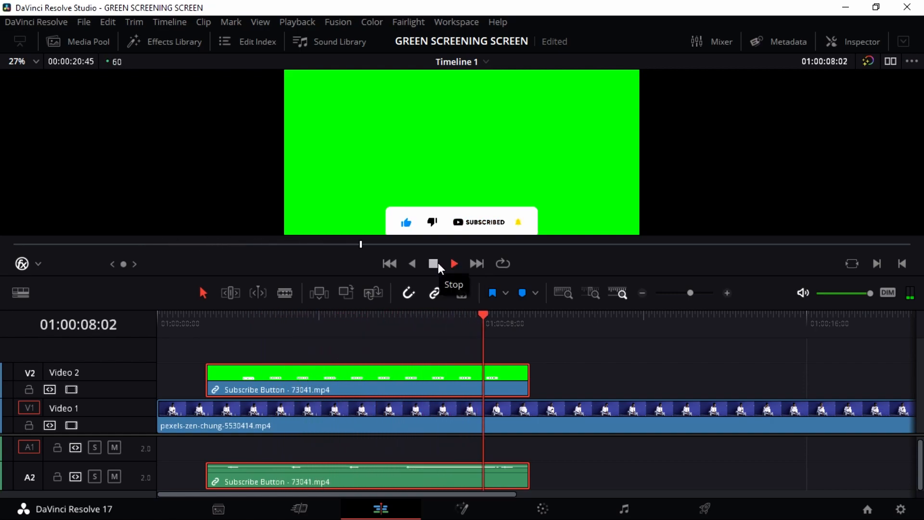
click(435, 263)
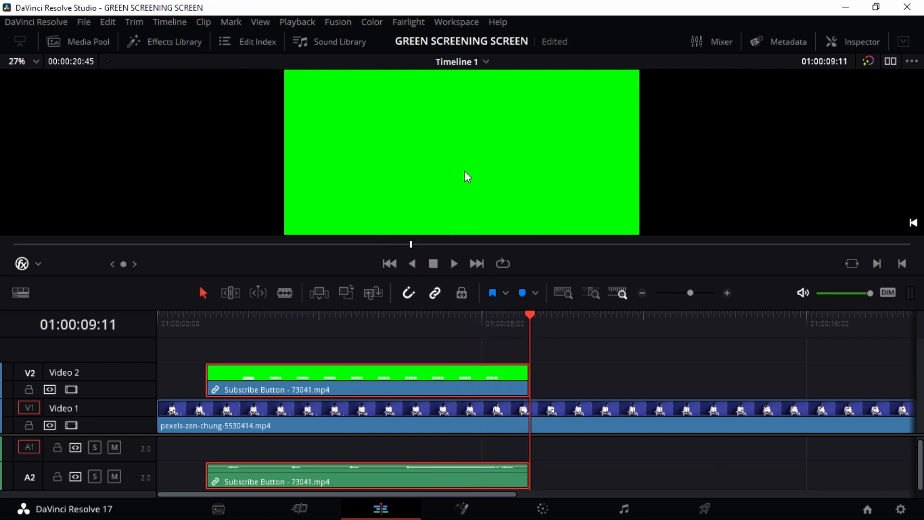
mouse_move(529, 315)
mouse_down()
mouse_move(437, 330)
mouse_move(362, 315)
mouse_up()
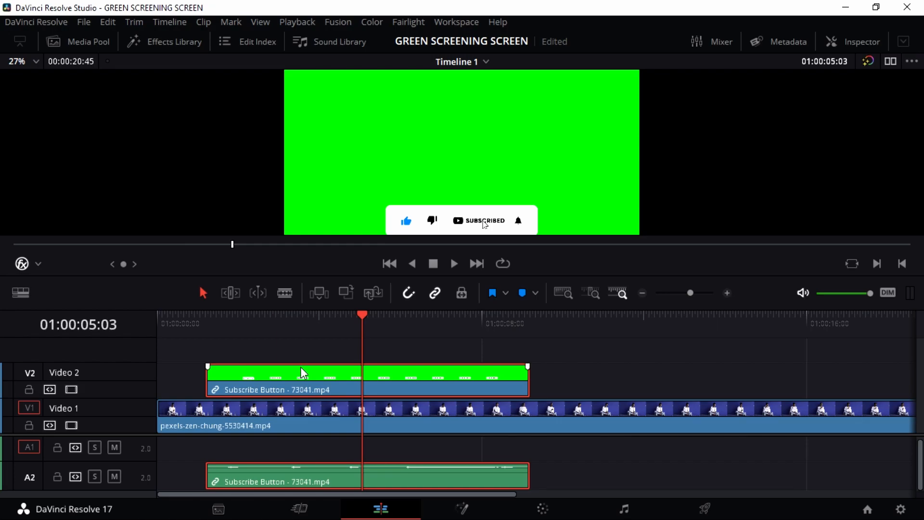
Step: Unlink the Subscribe Button clip's video and audio
right_click(308, 389)
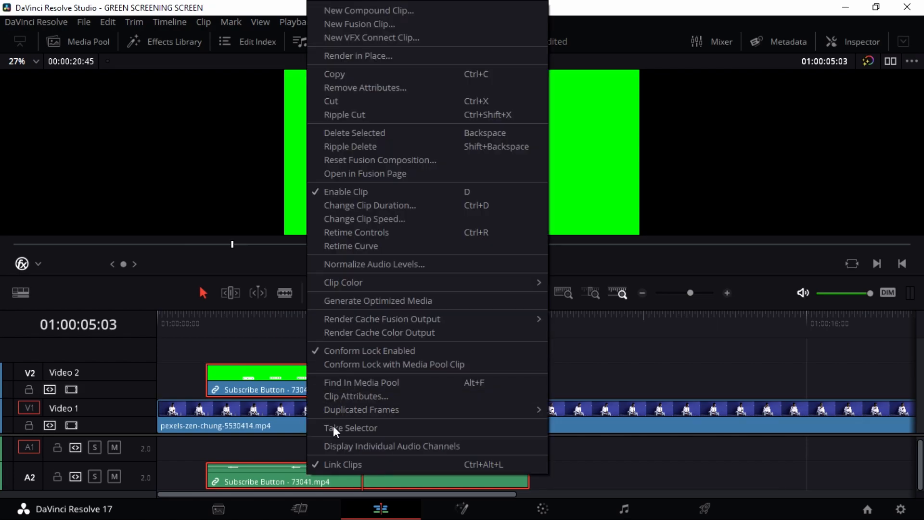
click(344, 463)
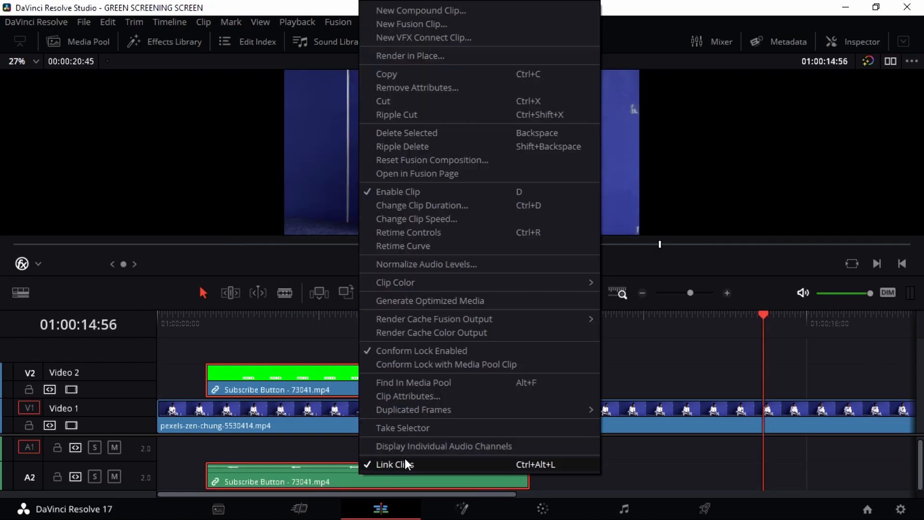
click(406, 464)
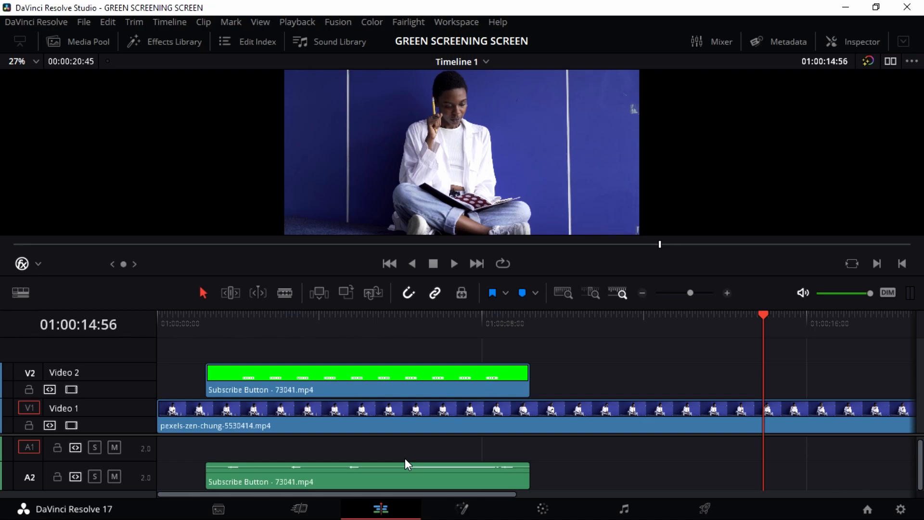
click(436, 320)
click(385, 379)
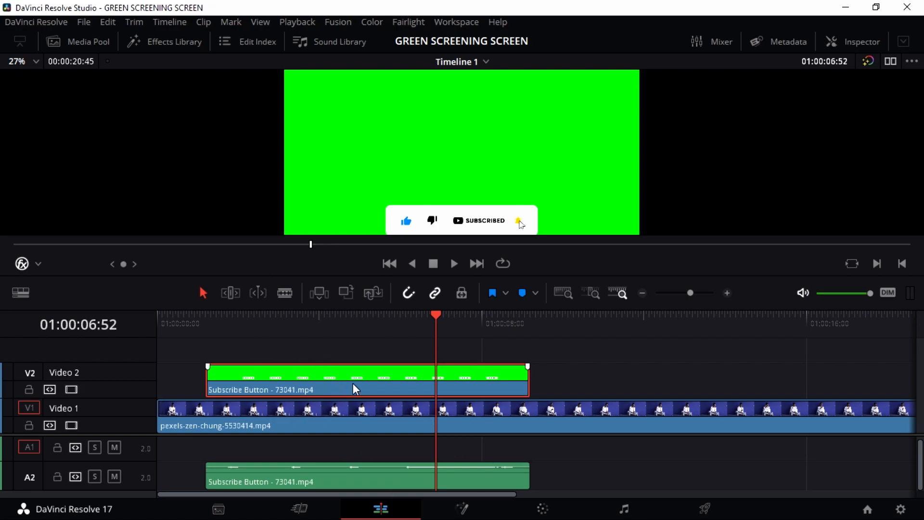
click(553, 356)
Step: Relink the subscribe clip, shift it slightly later, and park the playhead at 01:00:05:34
drag(430, 367, 394, 385)
right_click(394, 385)
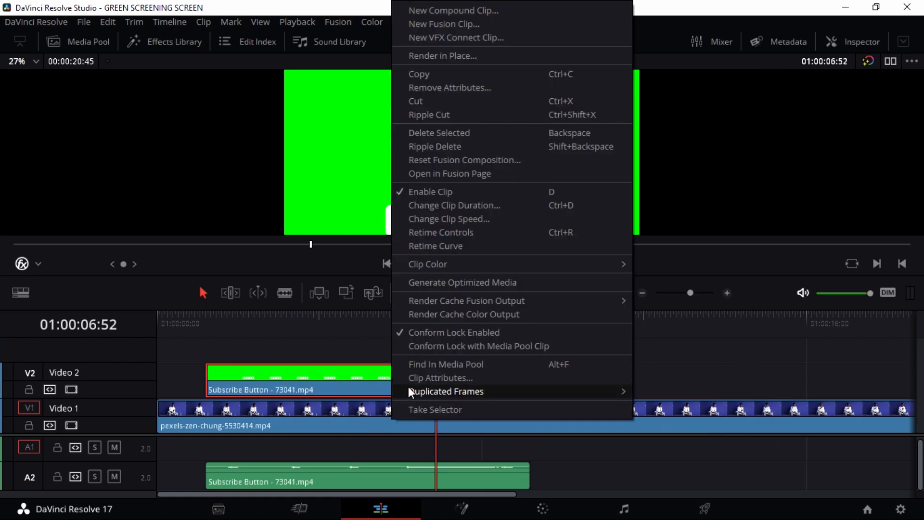
click(344, 356)
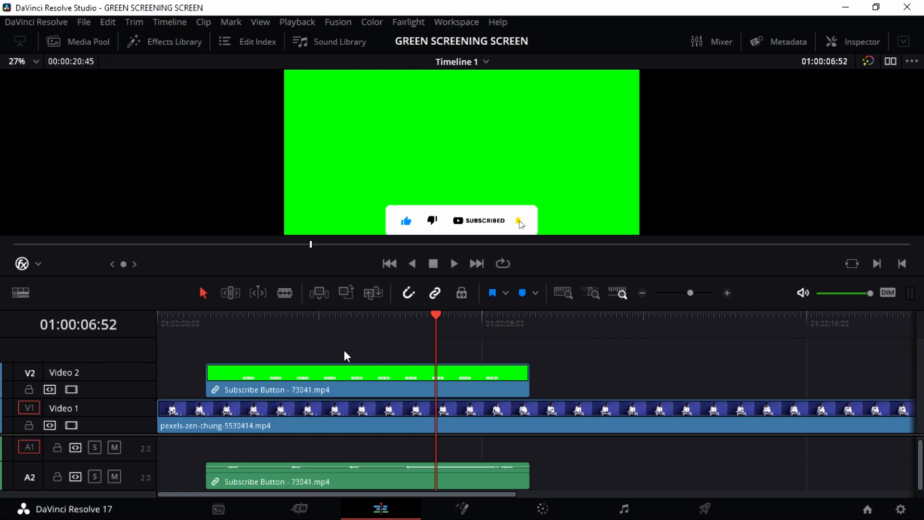
click(358, 380)
drag(358, 380, 402, 378)
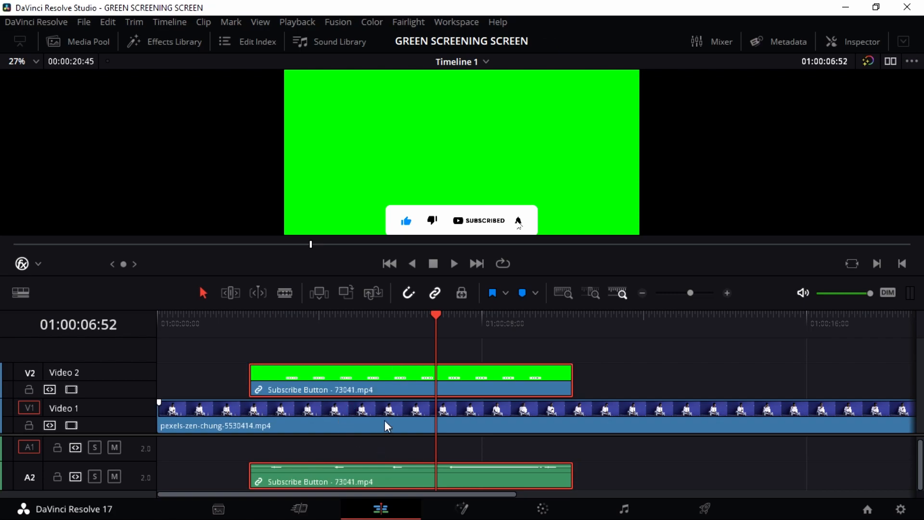
drag(435, 320, 383, 318)
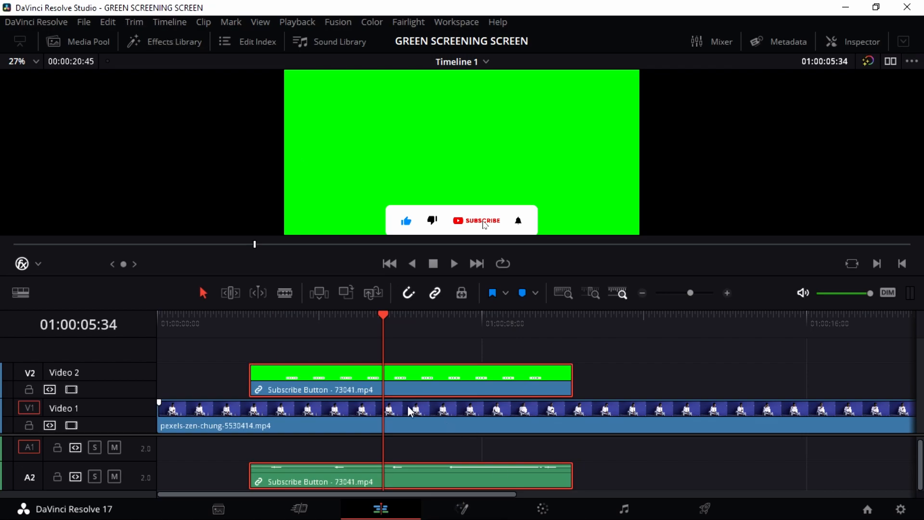
Step: Apply the Resolve FX 3D Keyer to the Subscribe Button clip and show its Inspector properties
click(183, 47)
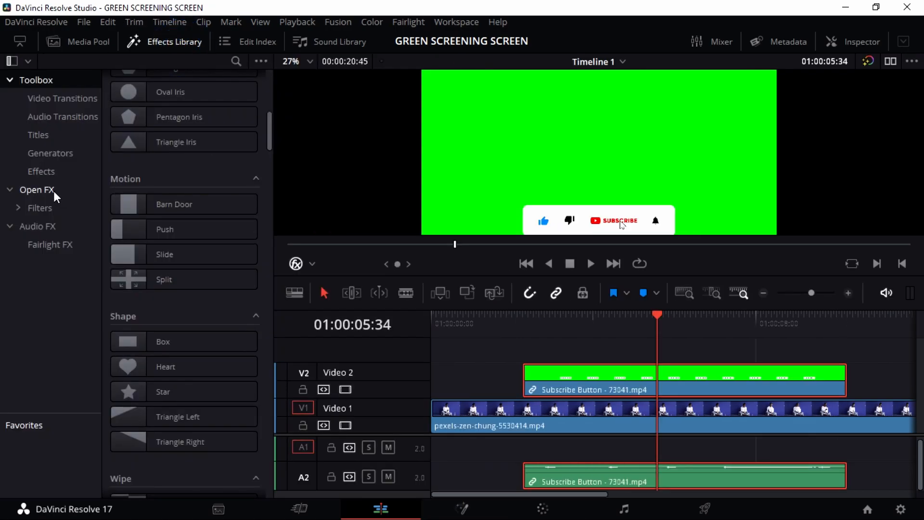
click(51, 190)
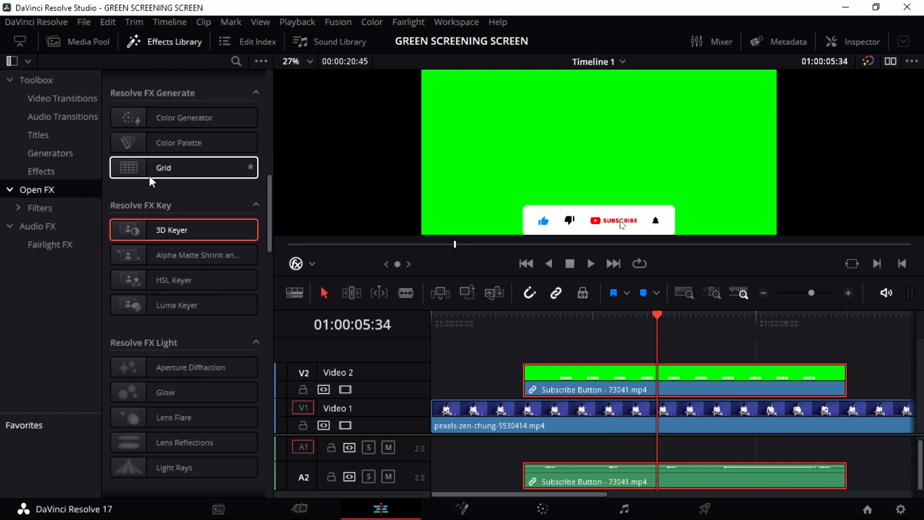
scroll(159, 197, up, 5)
scroll(160, 198, up, 5)
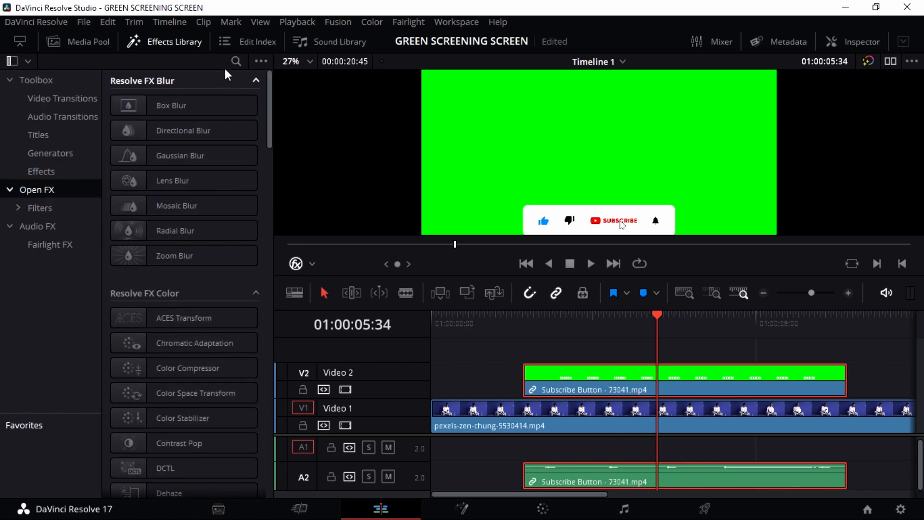
scroll(208, 205, down, 10)
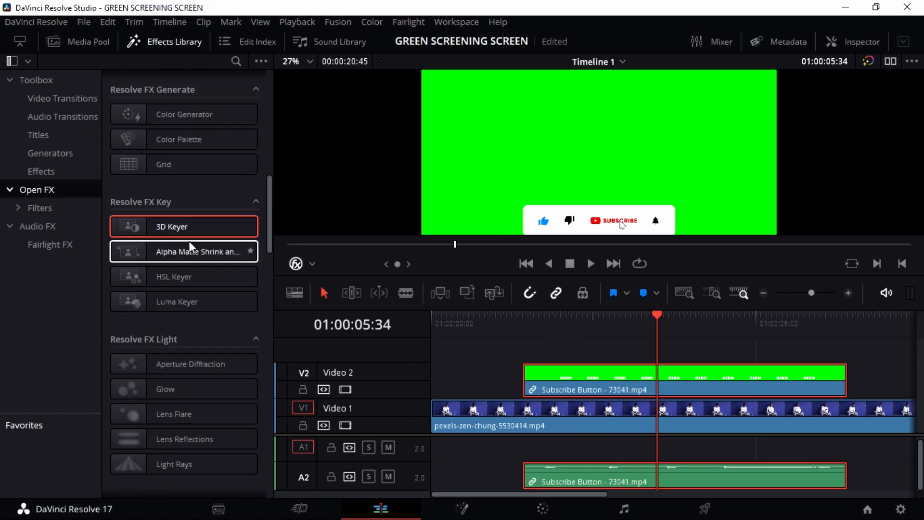
drag(172, 223, 615, 392)
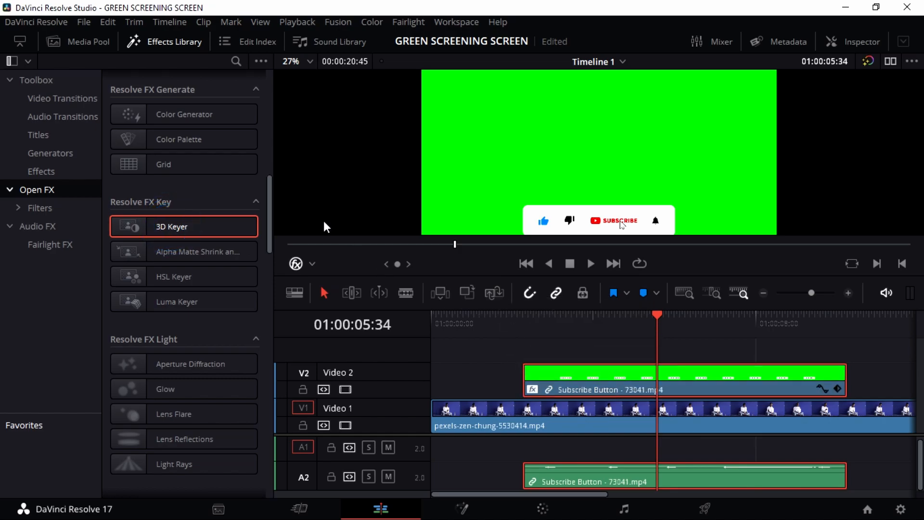
click(133, 40)
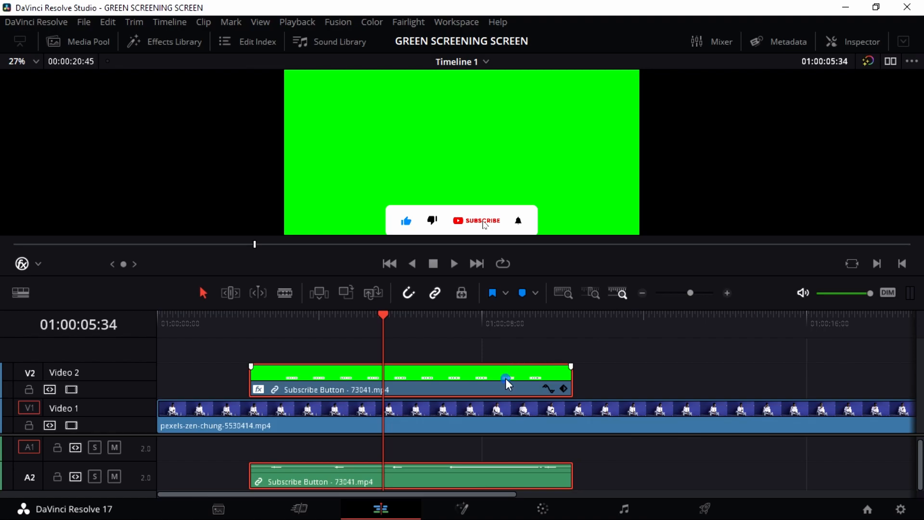
click(862, 39)
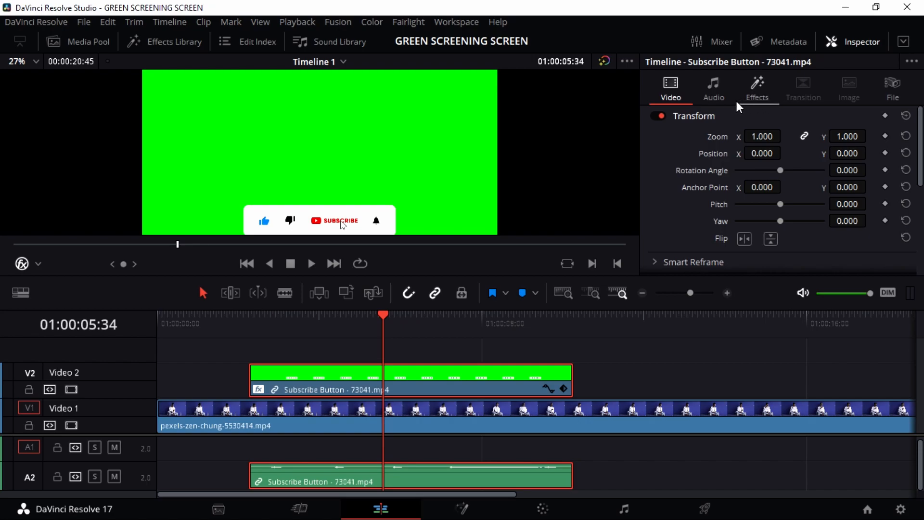
Step: Reselect the Subscribe Button clip and show its 3D Keyer controls under the Inspector's Effects
click(529, 415)
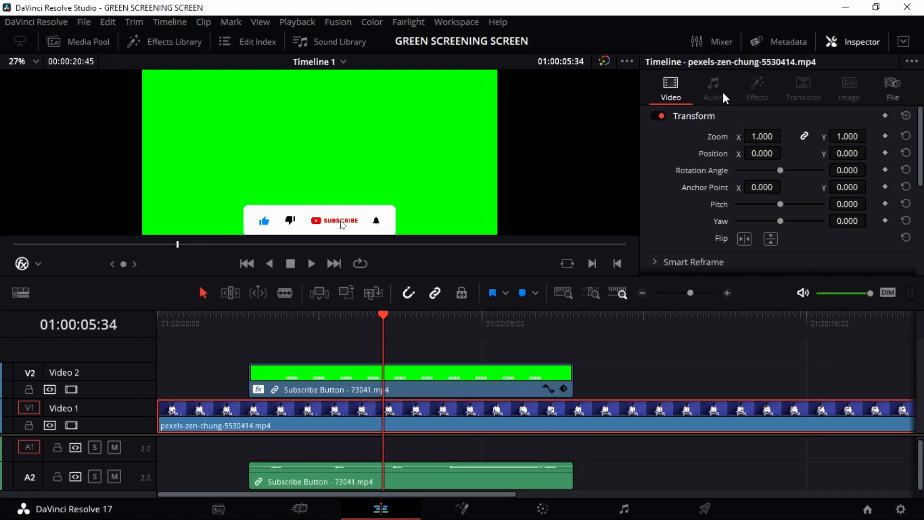
click(473, 379)
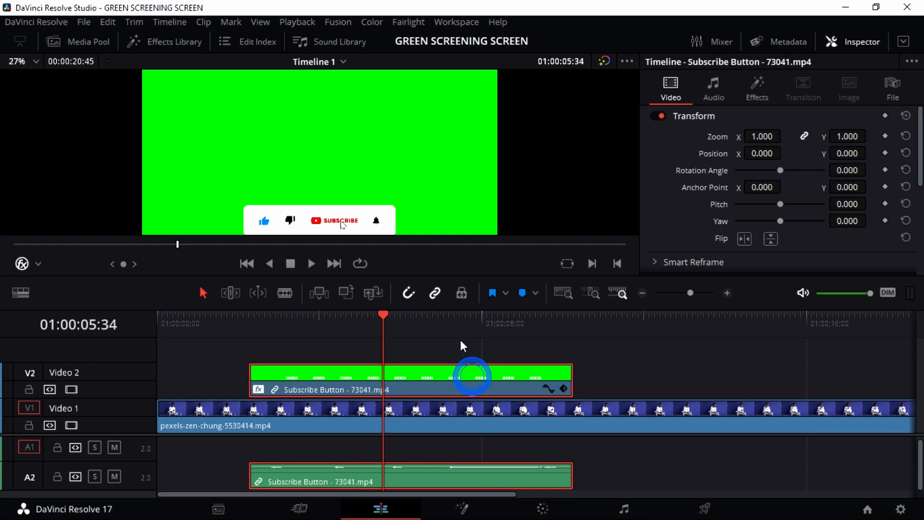
click(760, 89)
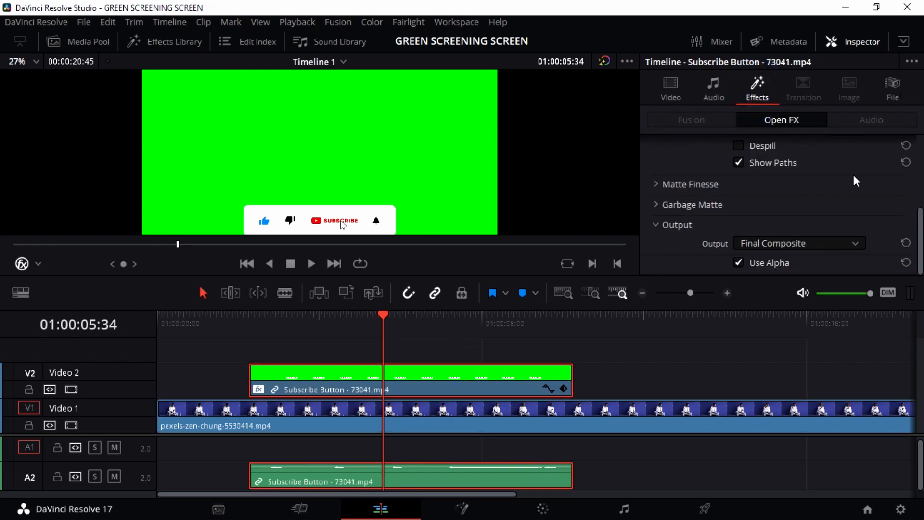
scroll(752, 155, up, 5)
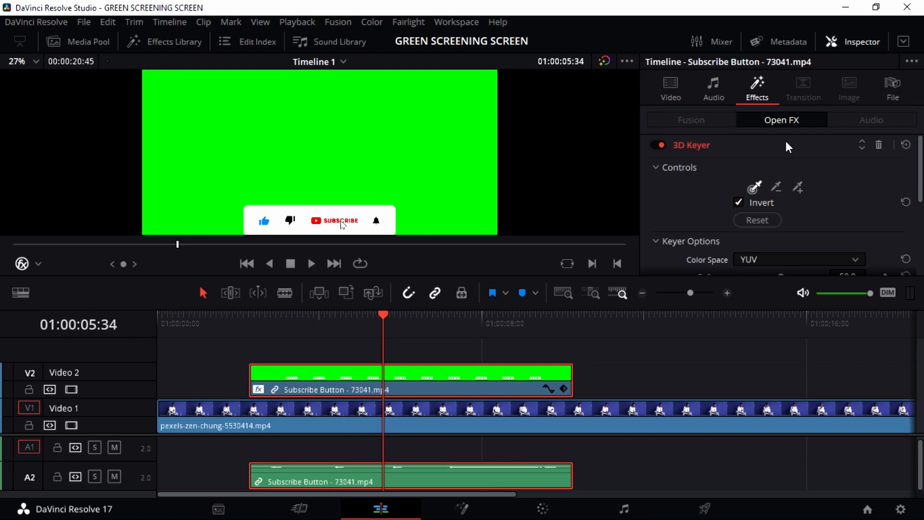
Step: Sample the green backdrop with the 3D Keyer's Add picker, then enlarge the viewer
click(678, 171)
click(675, 169)
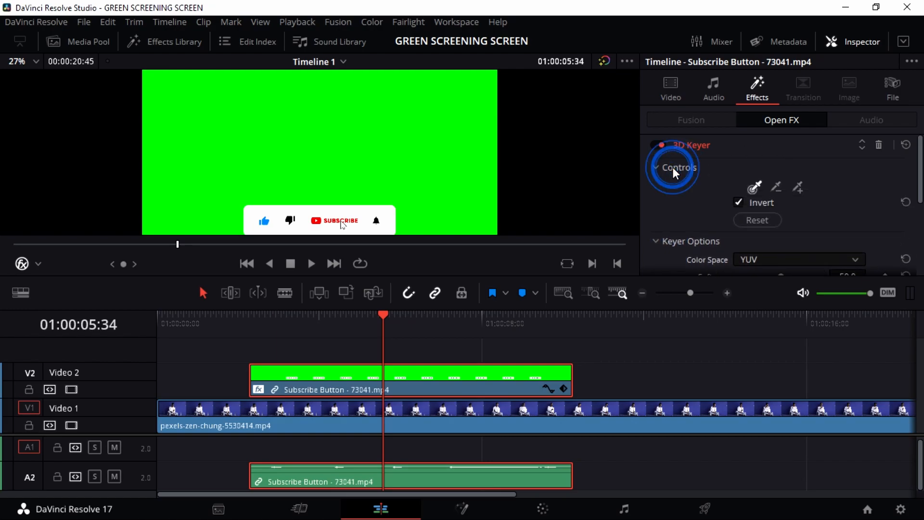
click(675, 170)
click(674, 169)
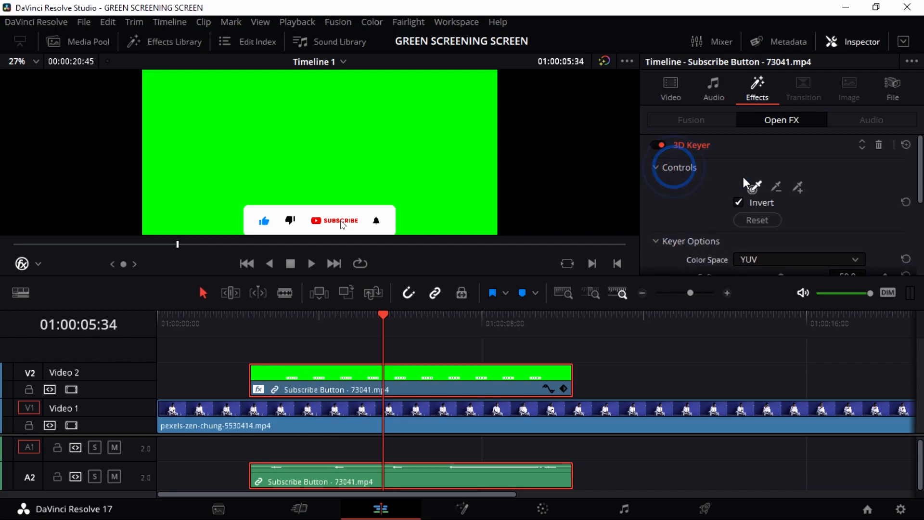
click(800, 188)
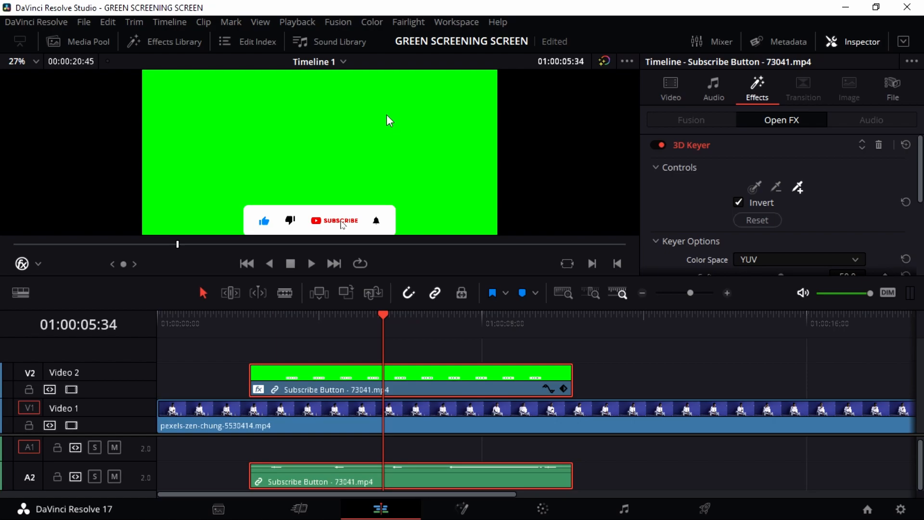
drag(386, 114, 411, 146)
drag(432, 182, 434, 183)
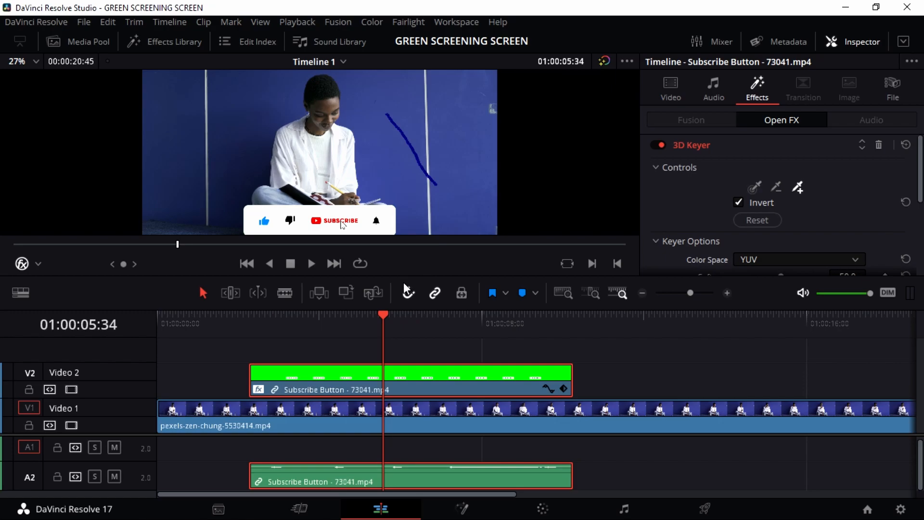
drag(404, 278, 406, 390)
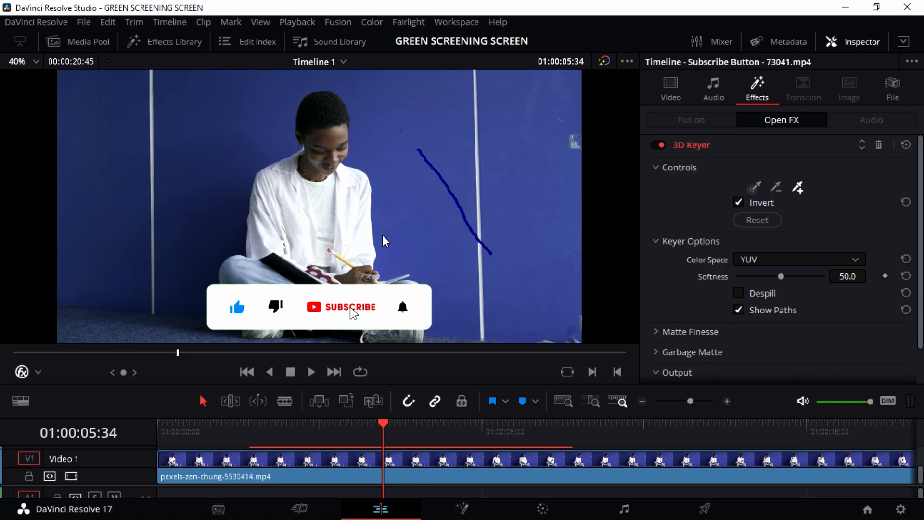
Step: Add a second keyer sample across the shirt area, start playback, and hide the sample paths
scroll(384, 225, up, 3)
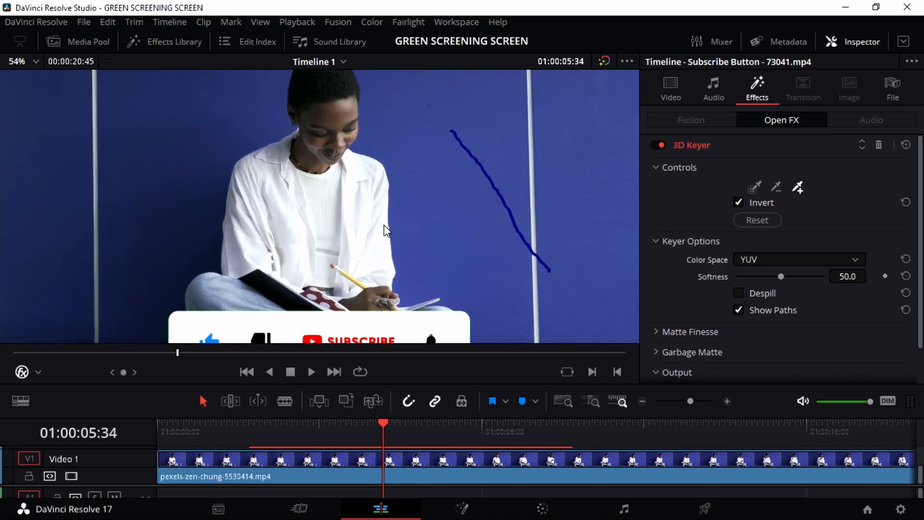
scroll(384, 226, down, 2)
drag(333, 227, 432, 226)
key(space)
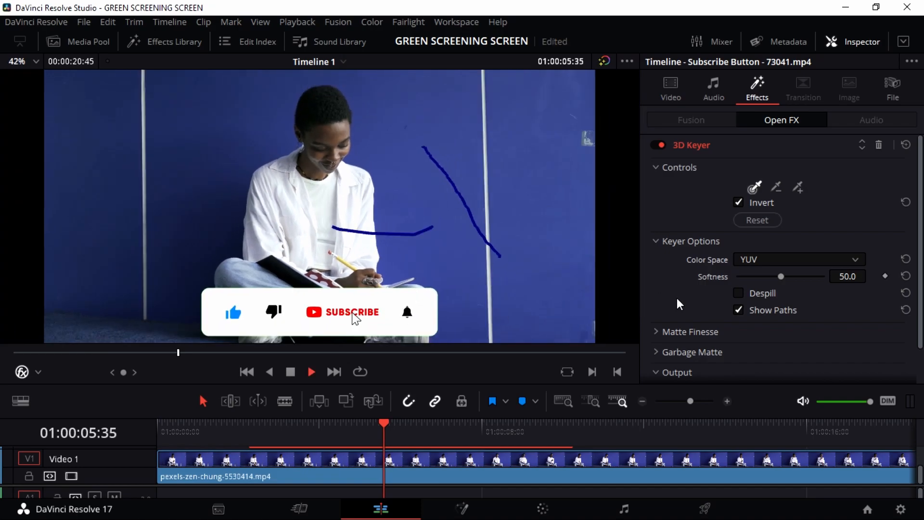
click(738, 309)
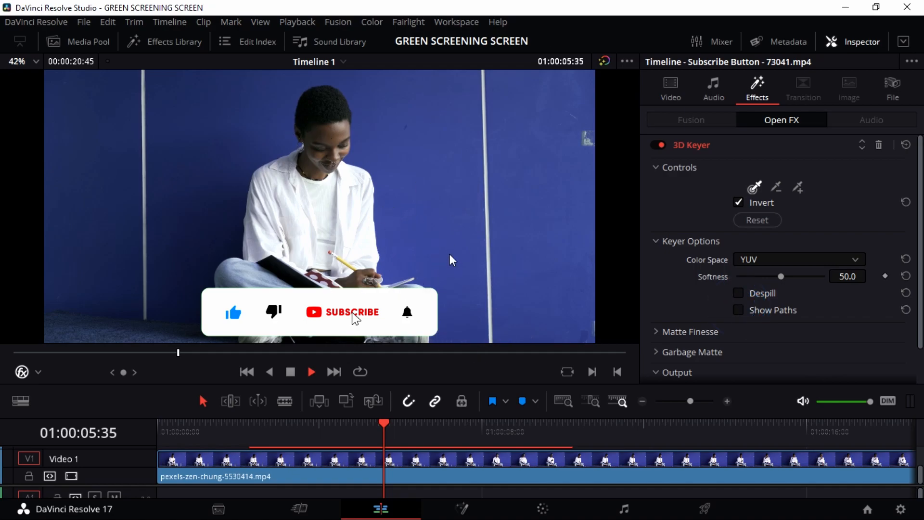
scroll(451, 257, down, 2)
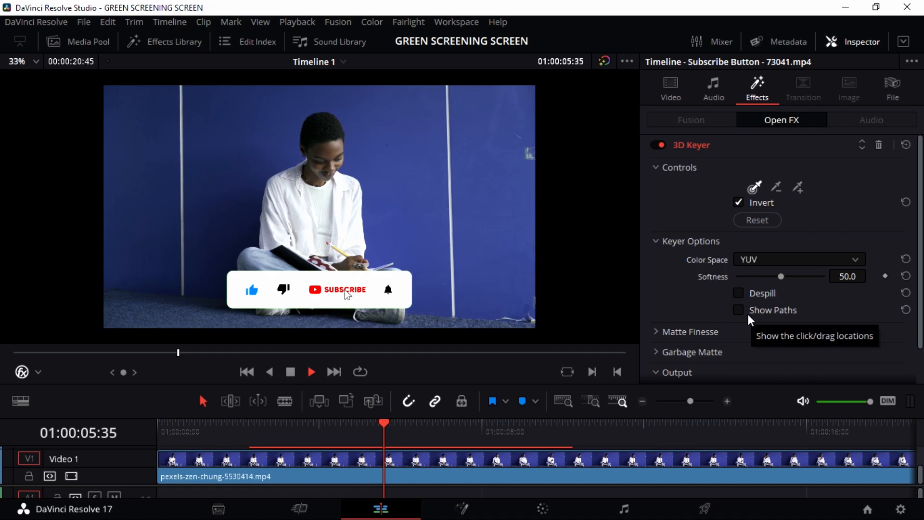
Step: Enable Despill, set key Softness to 96.1, and return Color Space from HSL to YUV
click(738, 293)
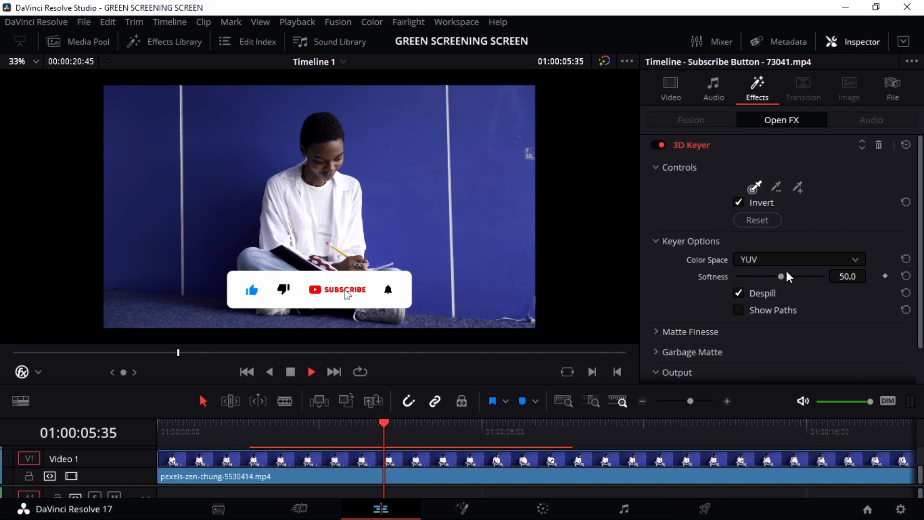
drag(781, 276, 824, 290)
click(831, 261)
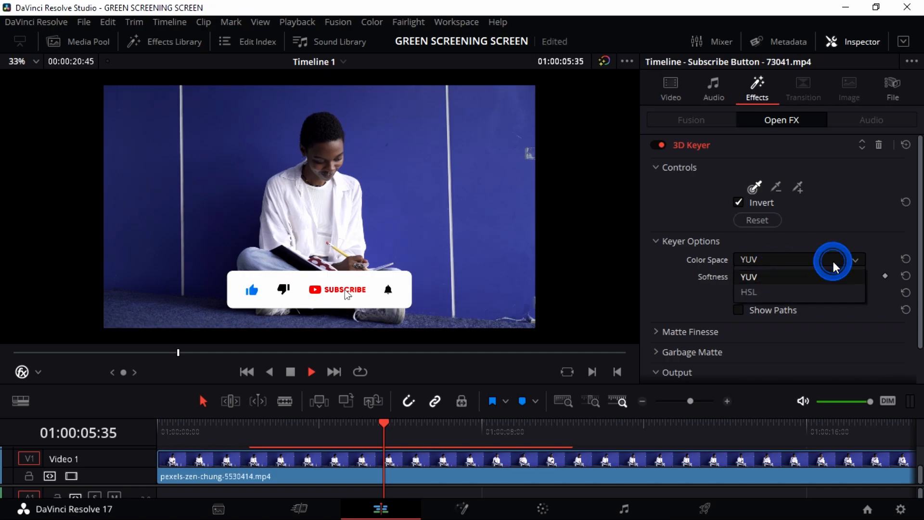
click(765, 292)
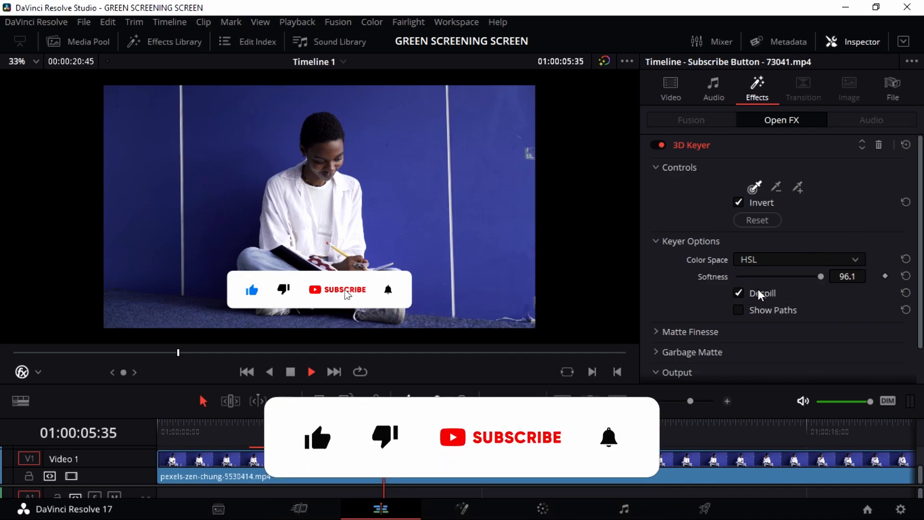
click(775, 263)
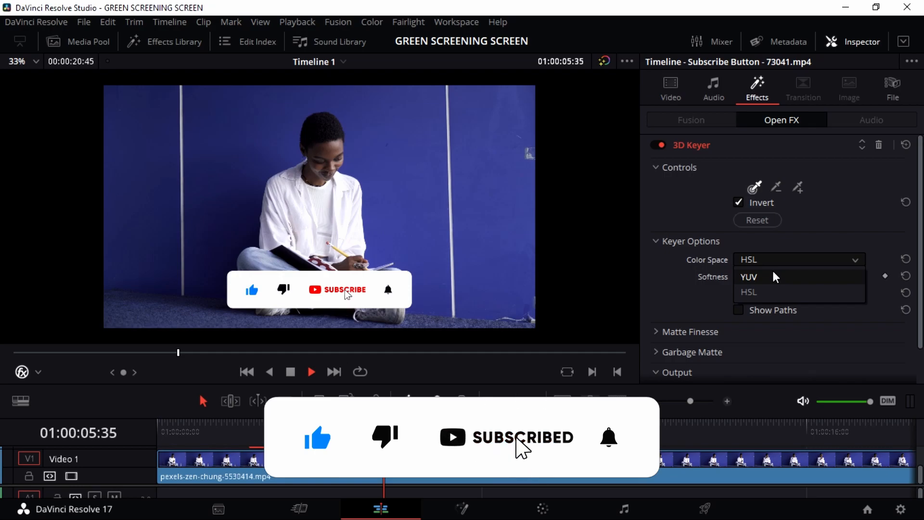
click(774, 276)
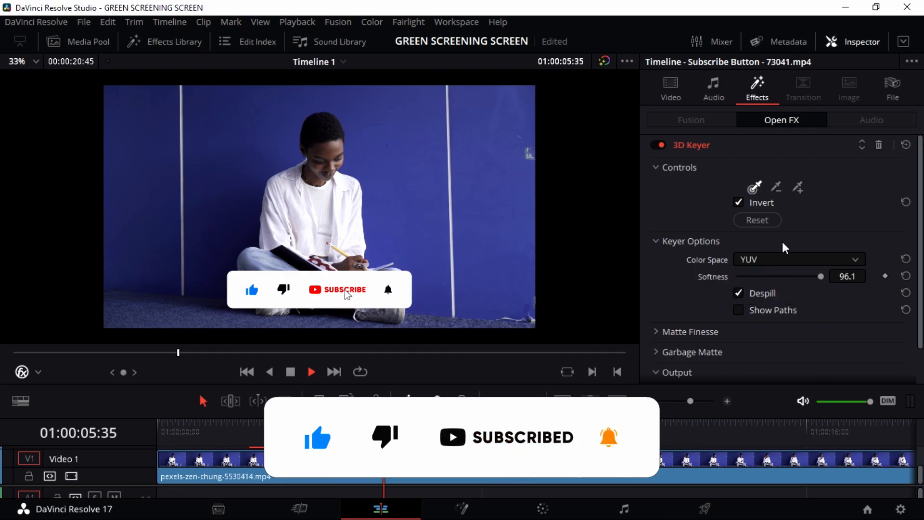
scroll(793, 337, down, 2)
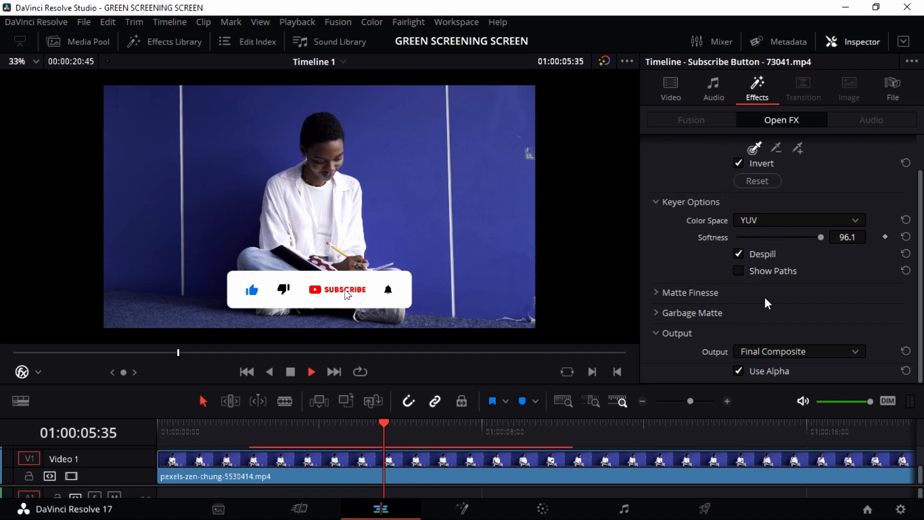
scroll(765, 302, up, 2)
click(776, 186)
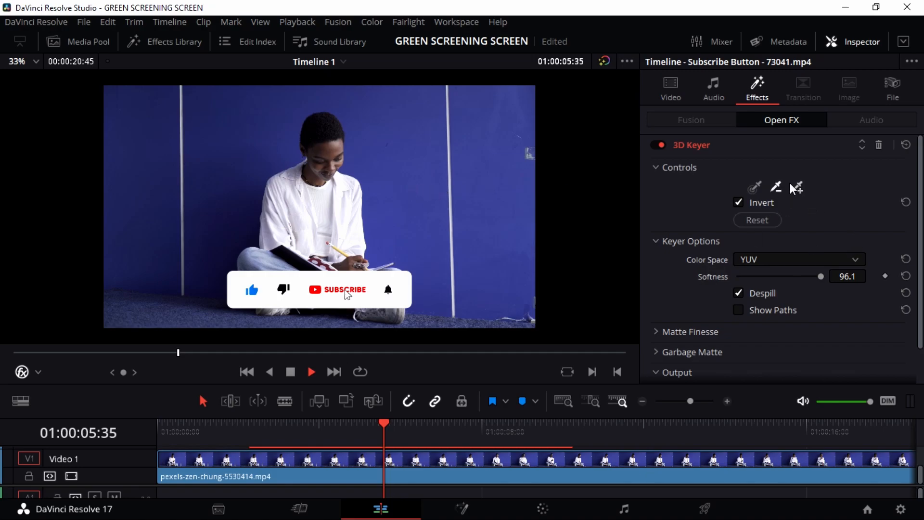
click(242, 158)
scroll(769, 225, down, 2)
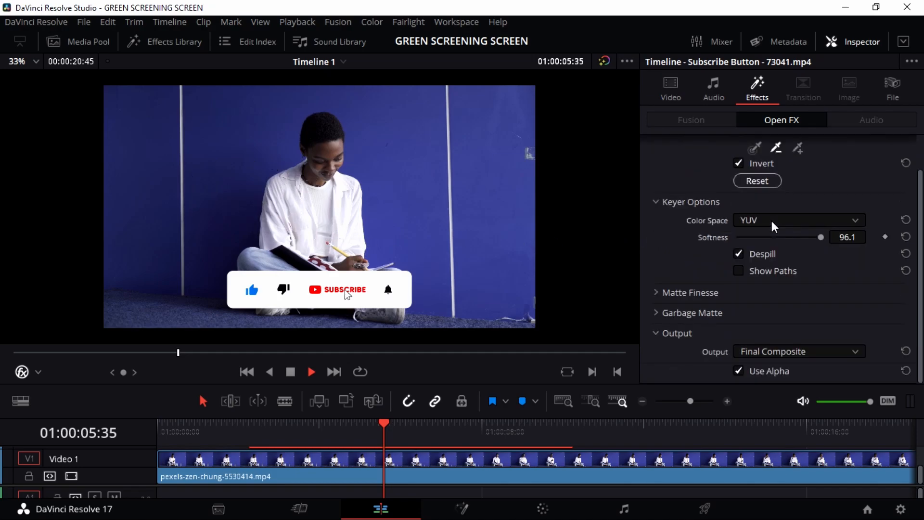
click(673, 293)
scroll(733, 309, down, 4)
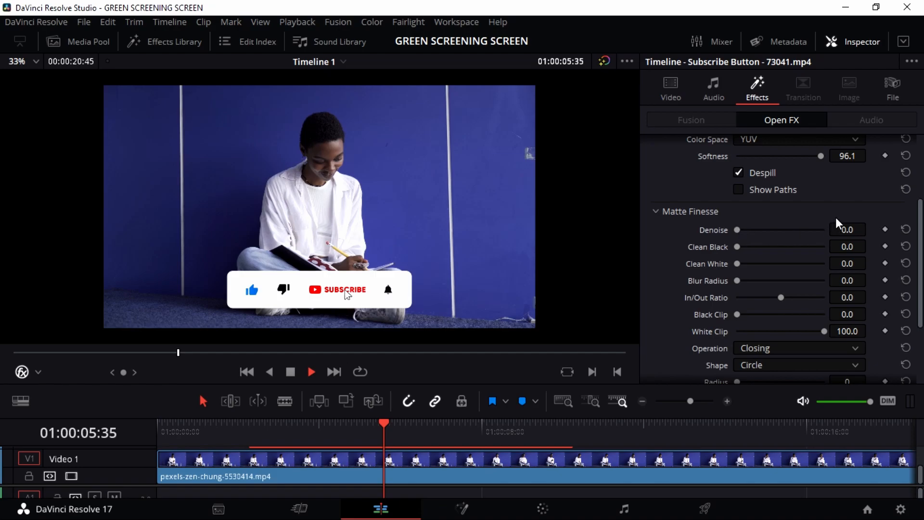
scroll(843, 223, up, 3)
scroll(861, 264, down, 1)
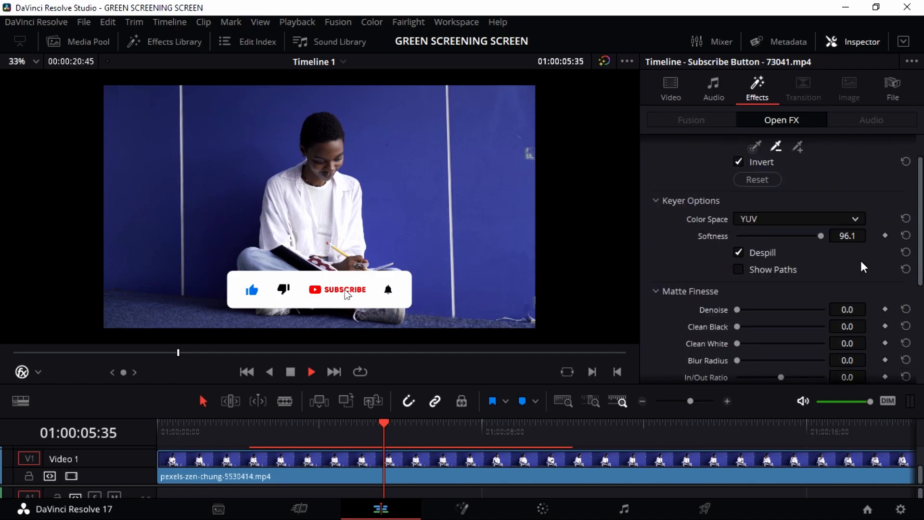
scroll(867, 254, down, 2)
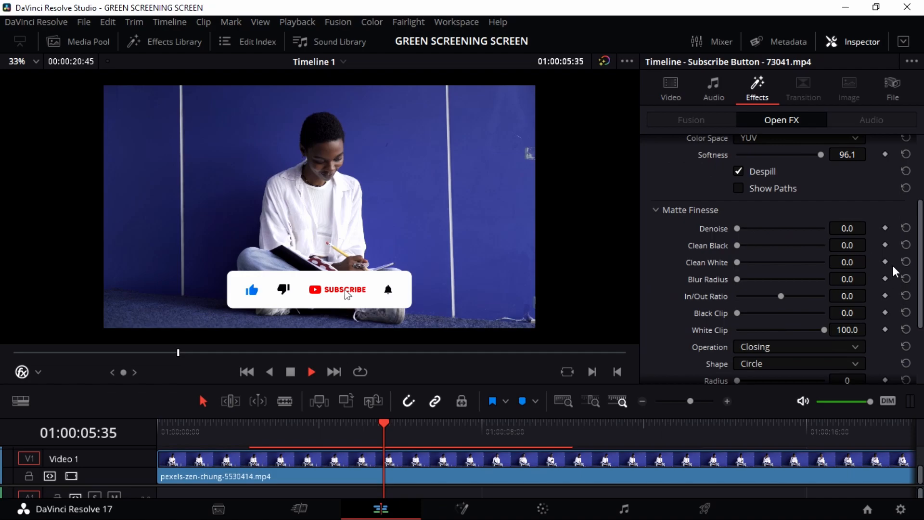
scroll(888, 241, down, 2)
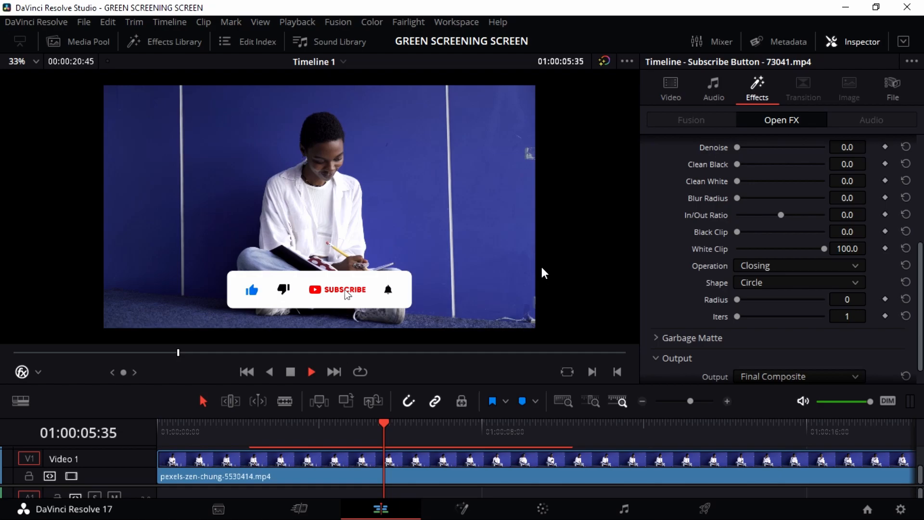
scroll(856, 233, up, 3)
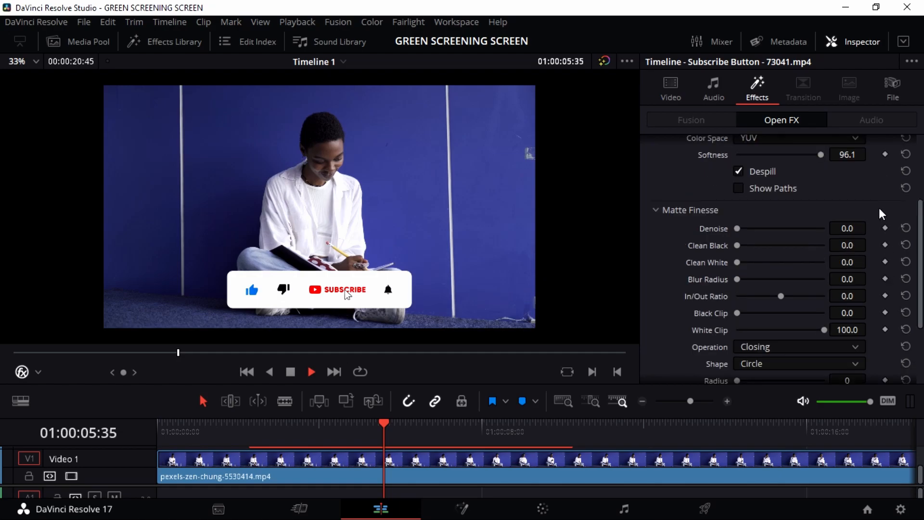
scroll(896, 302, down, 3)
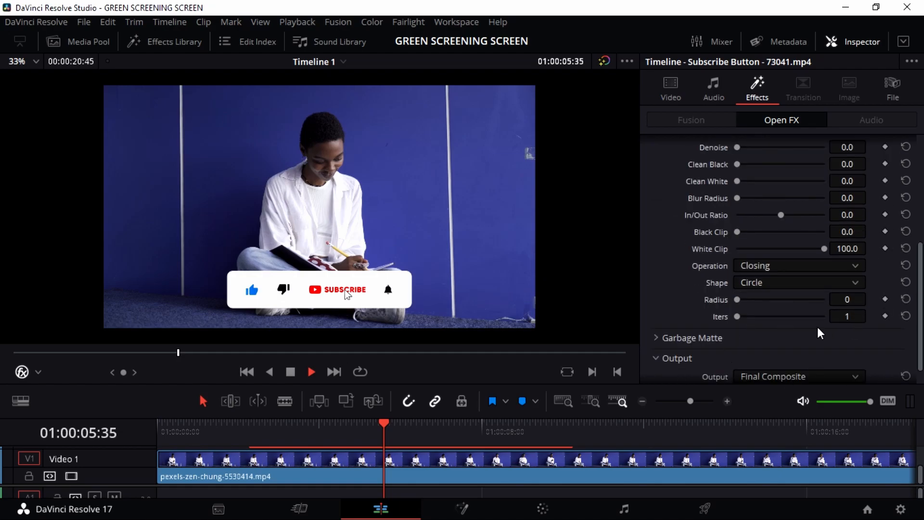
scroll(814, 286, up, 1)
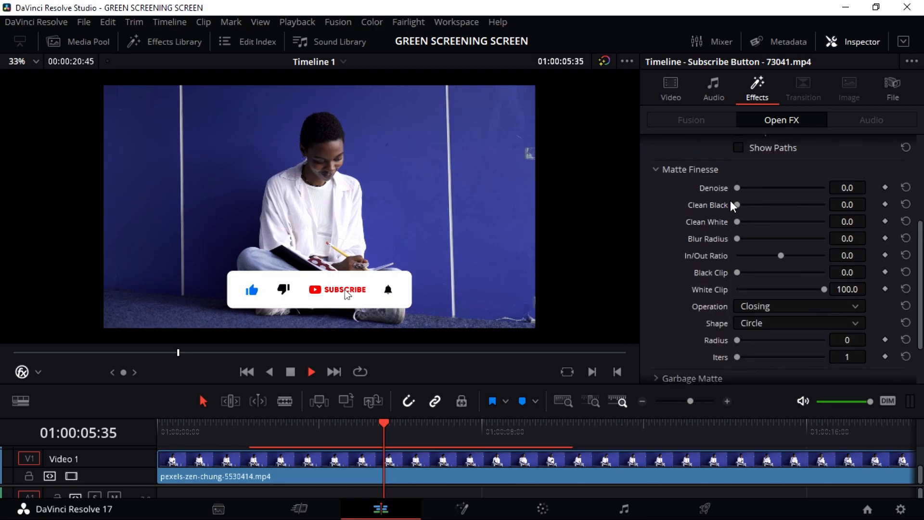
Step: In Matte Finesse, reset Denoise to 0, then set Clean Black to 62.8 and Clean White to 100
drag(737, 188, 763, 220)
mouse_move(716, 199)
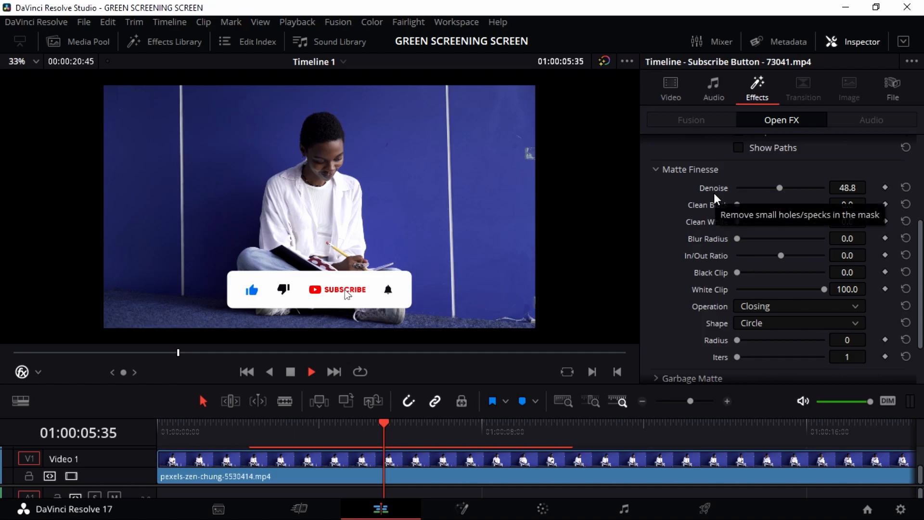
double_click(715, 195)
click(729, 192)
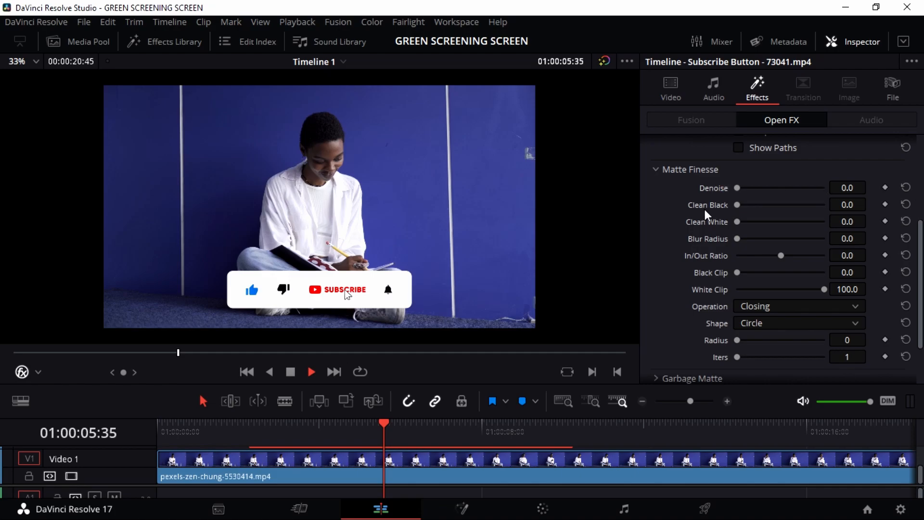
drag(745, 208, 791, 206)
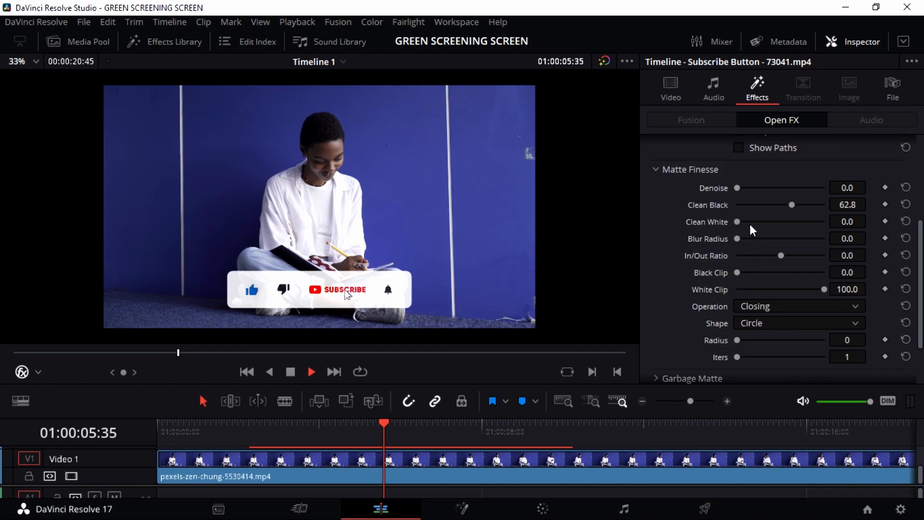
drag(737, 221, 807, 228)
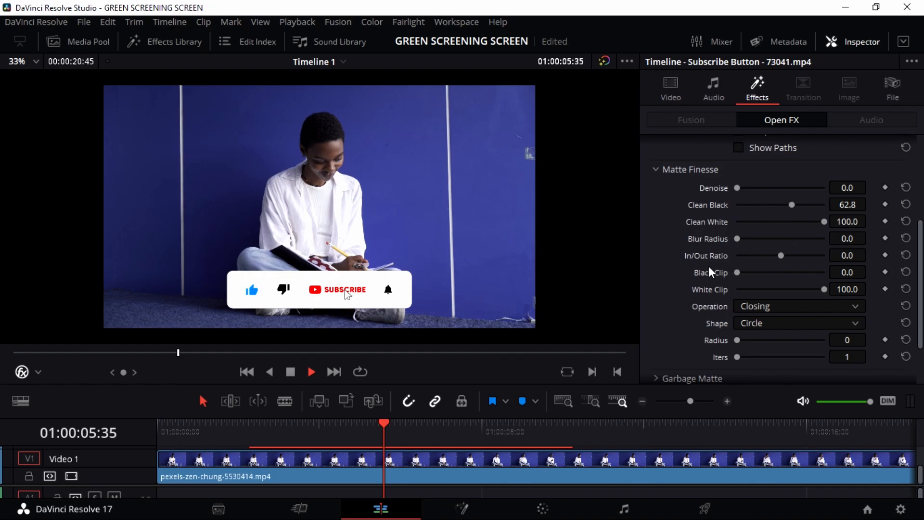
Step: Lower Clean Black to 27.9 and set Blur Radius to 275.2, leaving In/Out Ratio at 0
drag(788, 204, 763, 201)
drag(744, 239, 815, 239)
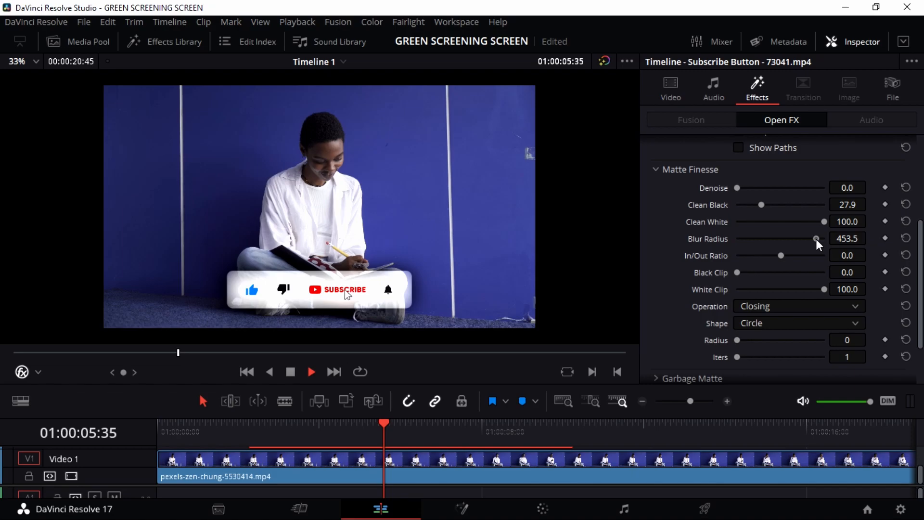
drag(815, 238, 784, 230)
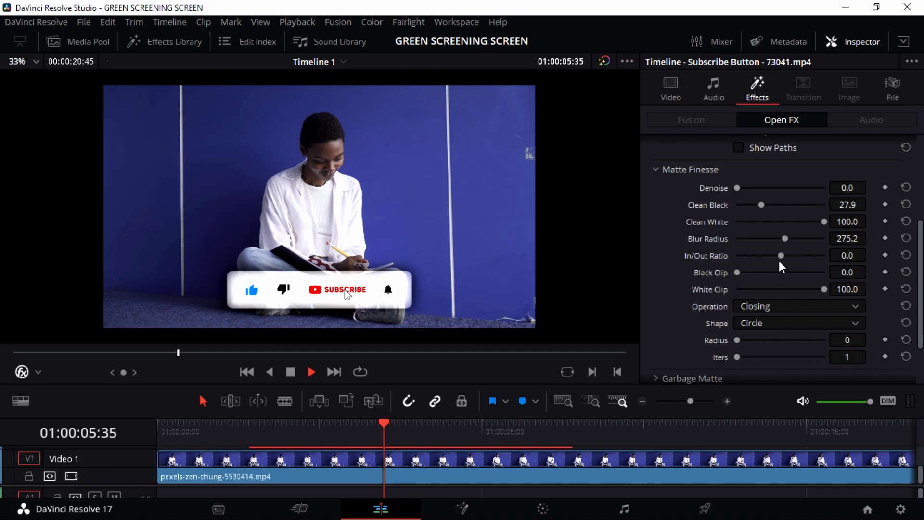
mouse_move(781, 255)
mouse_down()
mouse_move(830, 268)
mouse_move(738, 242)
mouse_move(785, 255)
mouse_up()
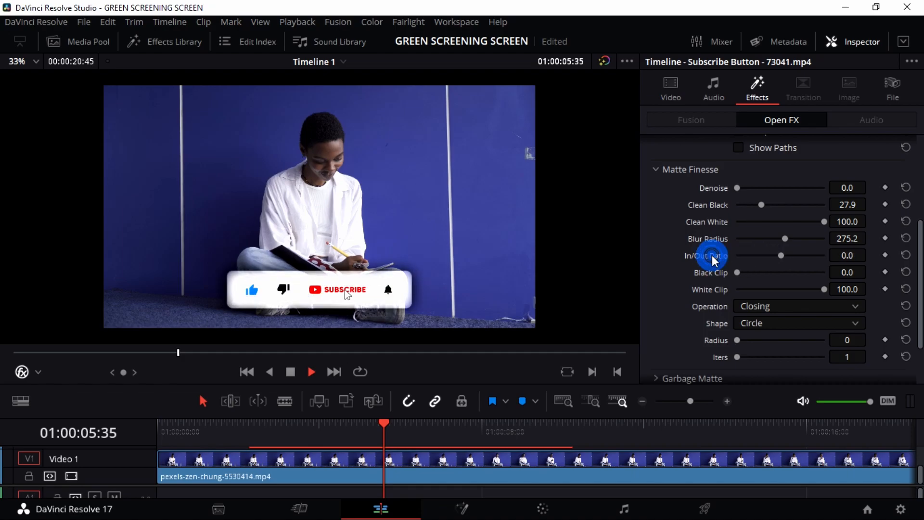
Step: Try Black Clip and White Clip adjustments on the matte, then reset White Clip to 100
click(751, 256)
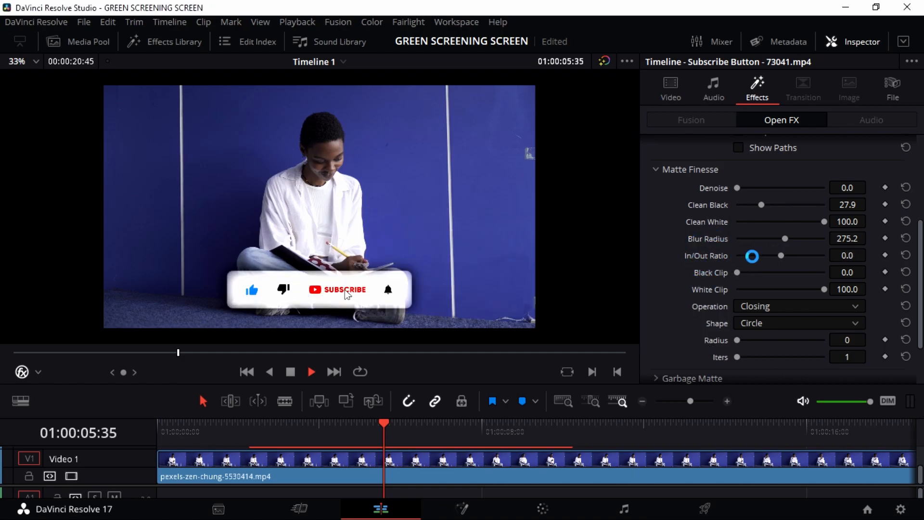
mouse_move(737, 272)
mouse_down()
mouse_move(819, 275)
mouse_move(730, 275)
mouse_up()
drag(823, 289, 753, 287)
double_click(715, 289)
scroll(756, 288, down, 2)
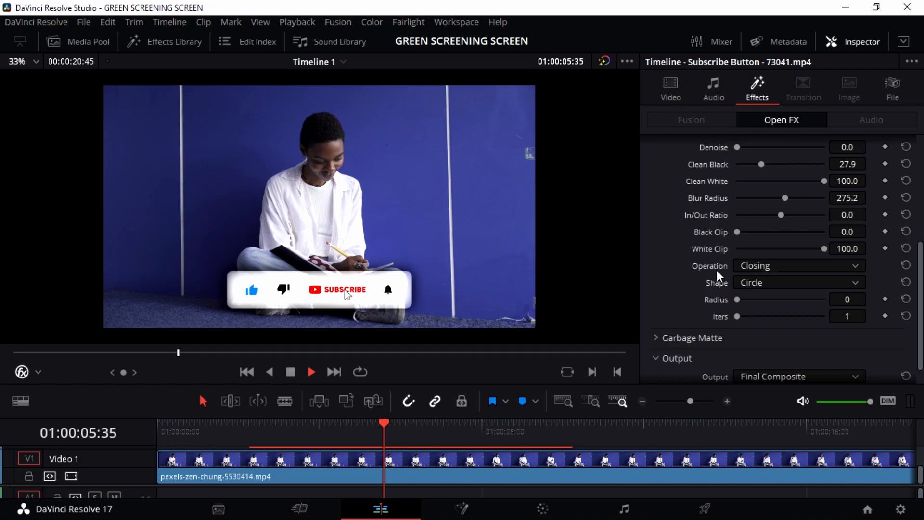
Step: Try the Grow and Shrink matte operations, then return the operation to Closing
click(784, 266)
click(801, 301)
click(800, 267)
click(792, 282)
click(787, 263)
click(782, 328)
Step: Set the matte shape to Diamond, with Radius reset to 0 and Iters to 1
click(766, 285)
click(781, 328)
drag(736, 300, 805, 301)
mouse_move(746, 312)
mouse_down()
mouse_move(792, 313)
mouse_move(745, 308)
mouse_up()
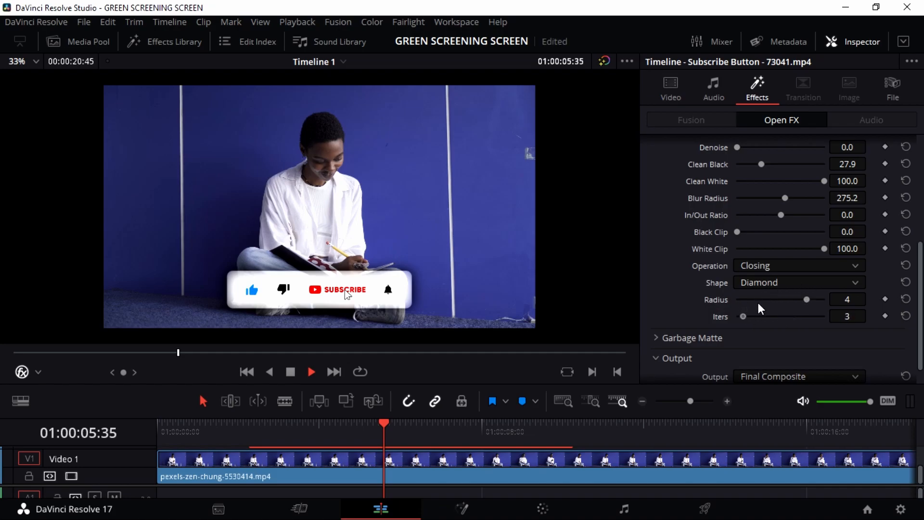
drag(807, 301, 759, 300)
double_click(716, 301)
double_click(722, 316)
Step: Expand the Garbage Matte settings in the 3D Keyer
scroll(759, 312, down, 1)
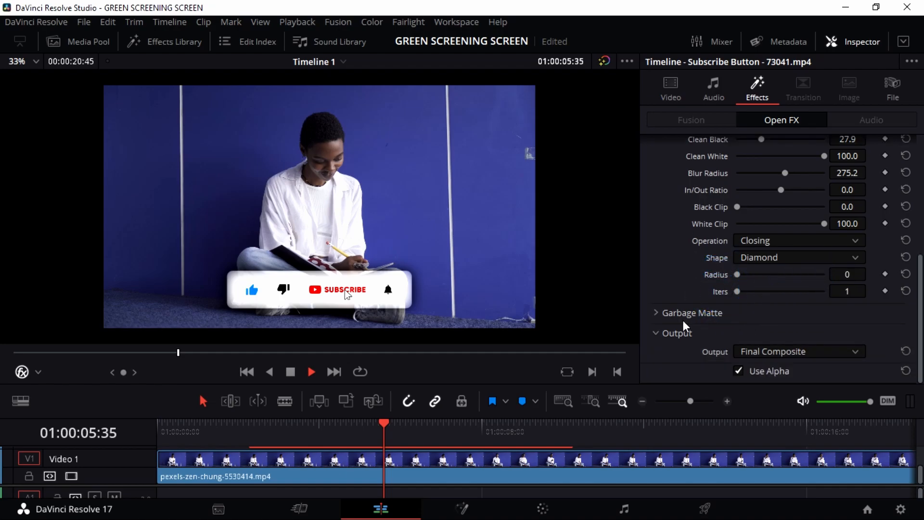
click(662, 316)
scroll(731, 319, down, 3)
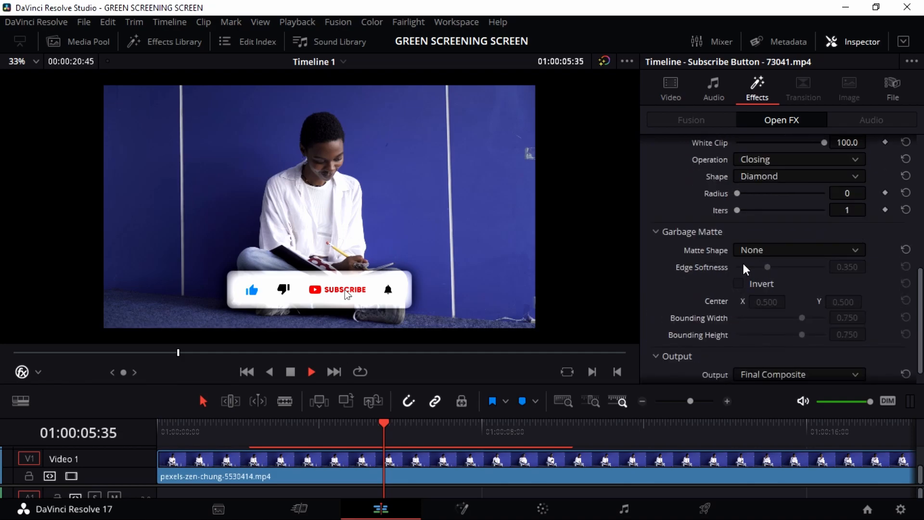
click(794, 250)
click(785, 284)
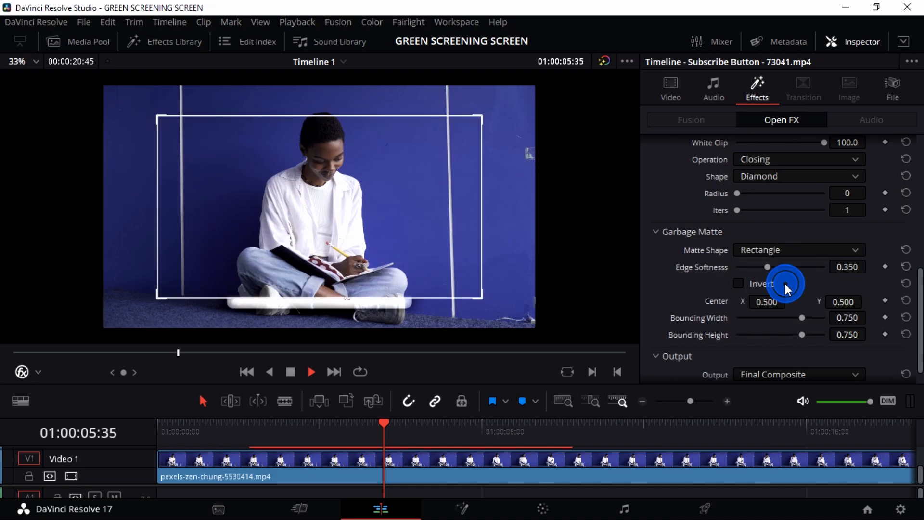
click(781, 249)
click(770, 299)
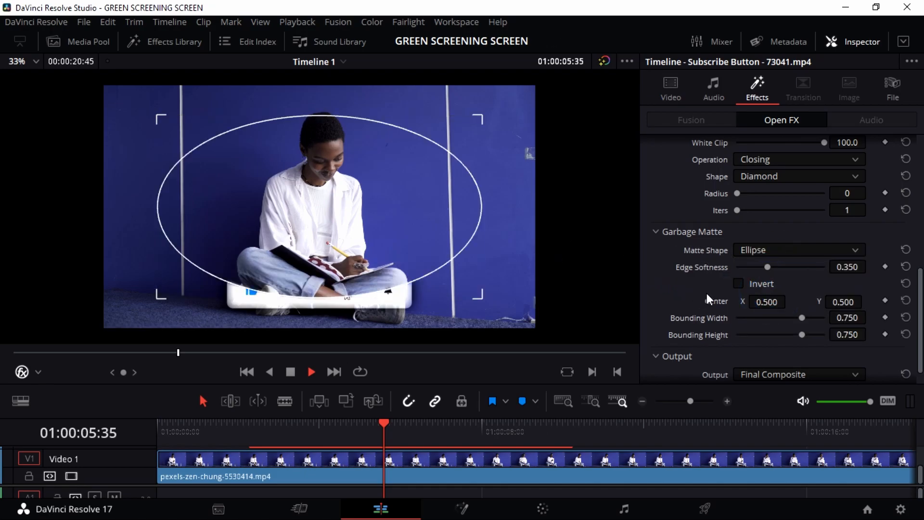
drag(426, 215, 425, 195)
click(490, 244)
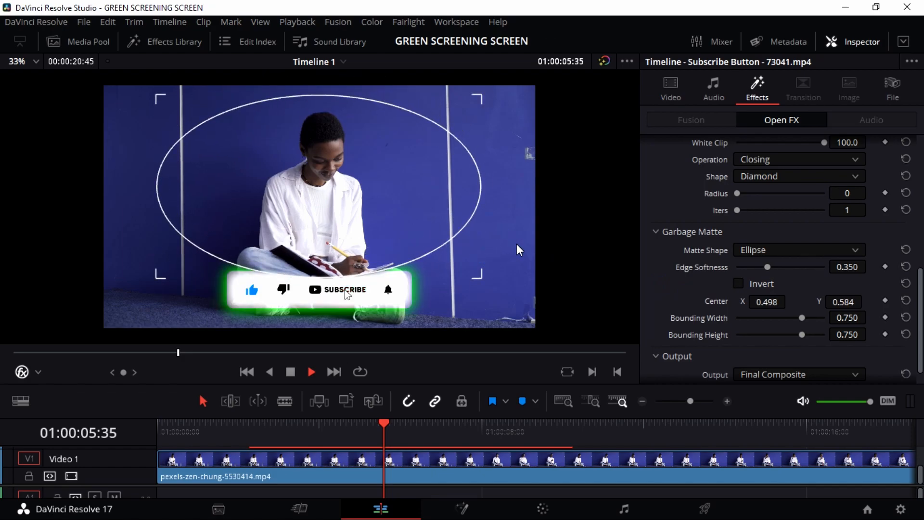
click(393, 245)
drag(354, 218, 356, 175)
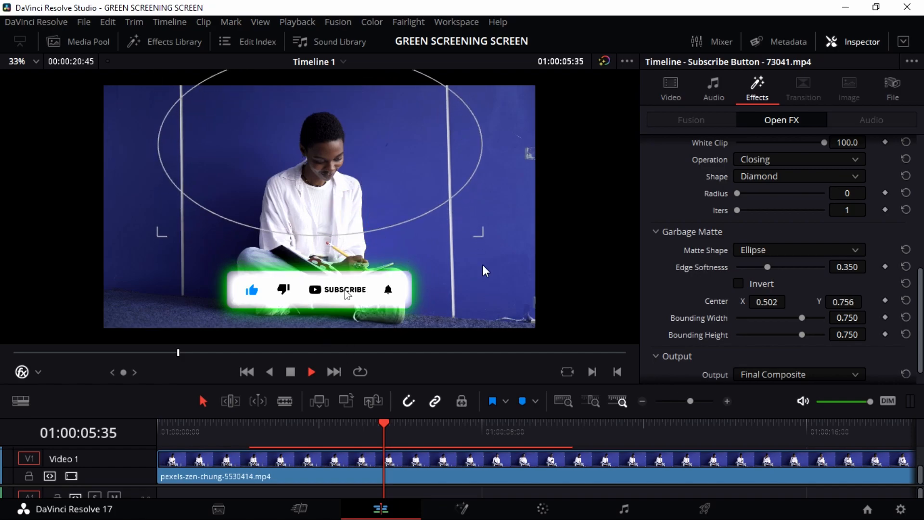
drag(339, 173, 307, 307)
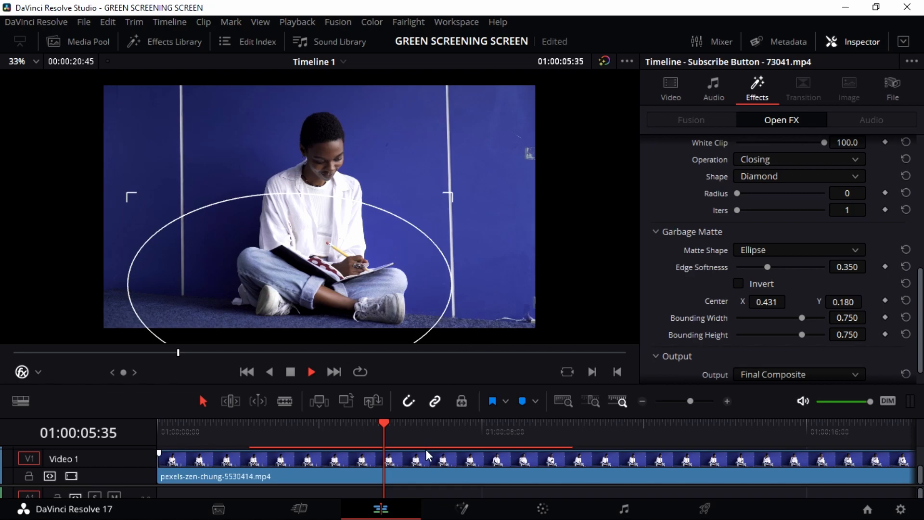
click(789, 249)
click(783, 264)
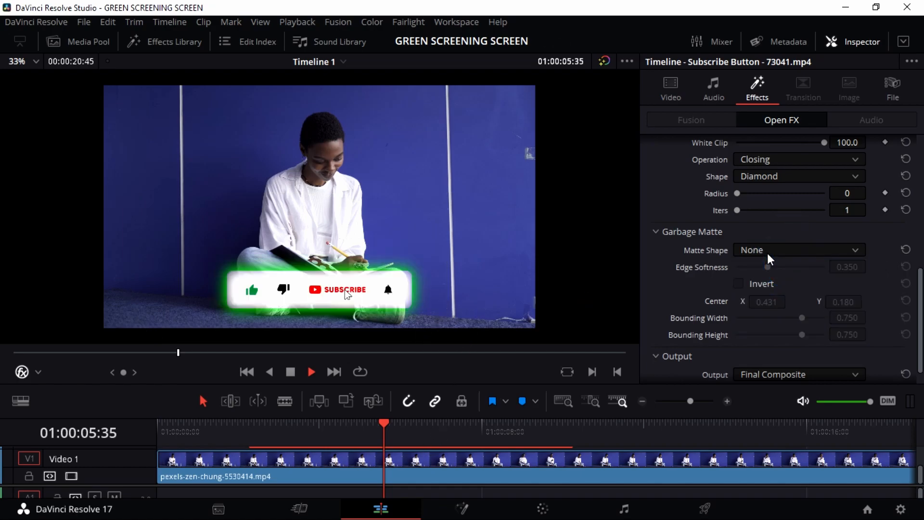
Step: Collapse the Garbage Matte settings in the 3D Keyer
scroll(771, 350, down, 1)
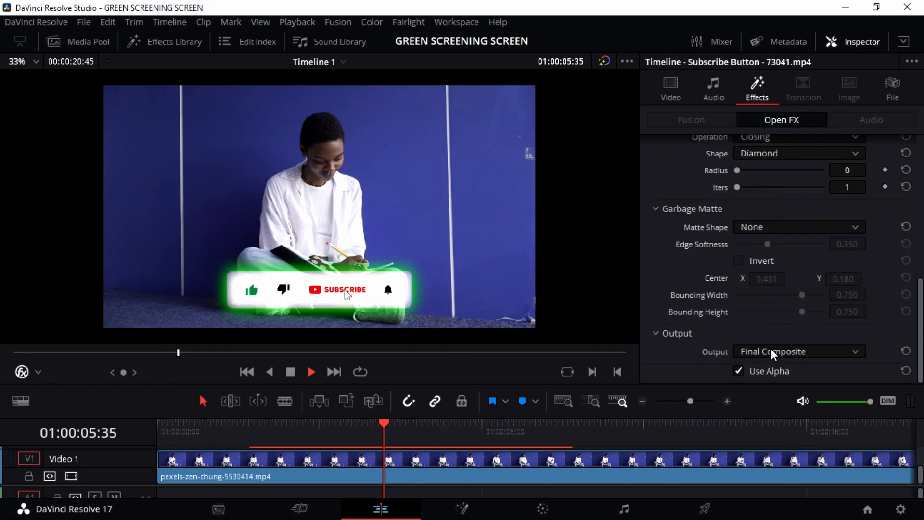
scroll(769, 276, up, 2)
double_click(695, 267)
scroll(733, 275, down, 1)
scroll(741, 260, up, 1)
scroll(745, 248, down, 1)
Step: Set the matte shape to Square, keeping the matte operation at Closing
click(775, 258)
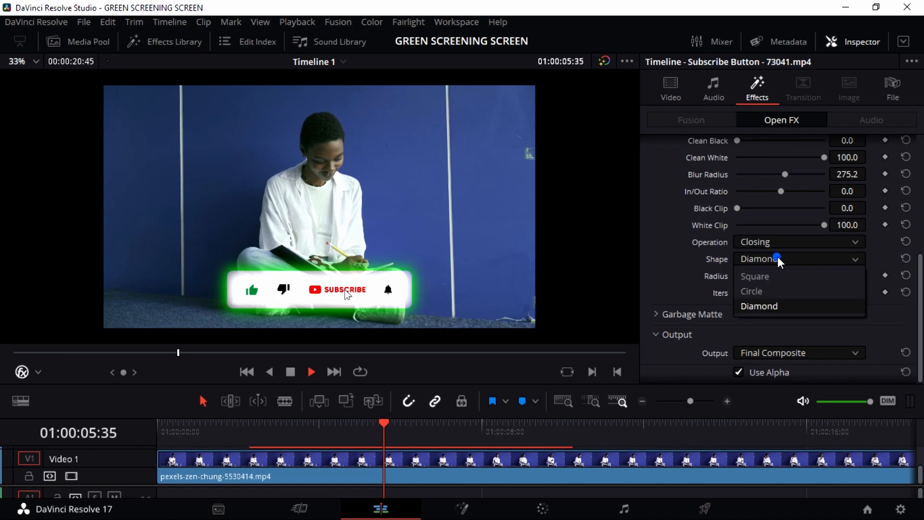
click(770, 271)
click(783, 243)
click(714, 271)
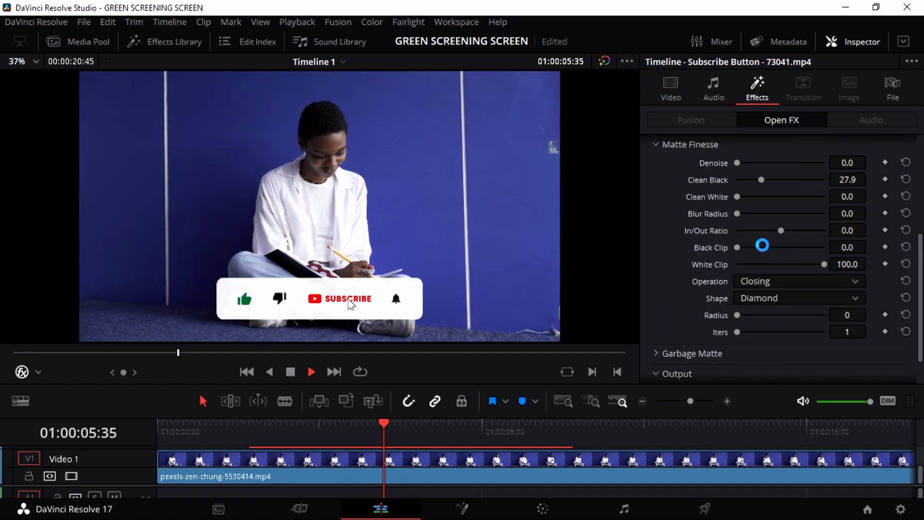
scroll(765, 245, down, 2)
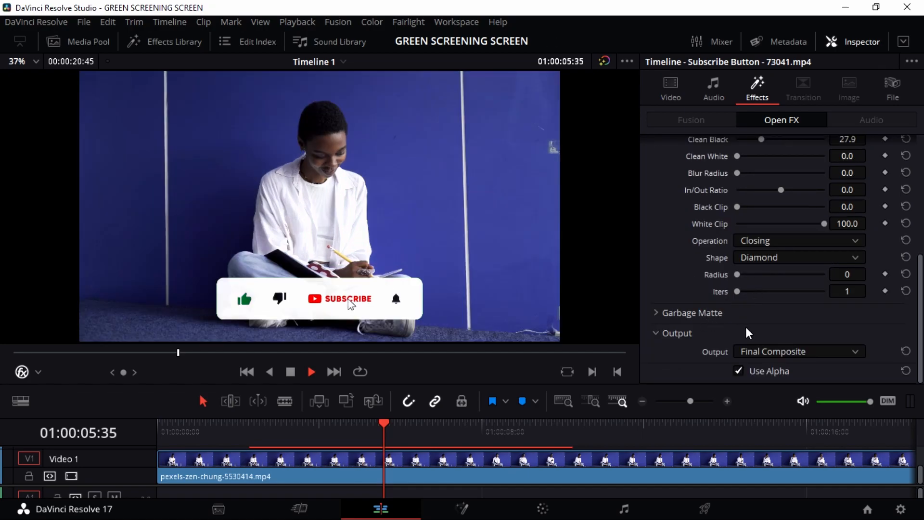
click(814, 351)
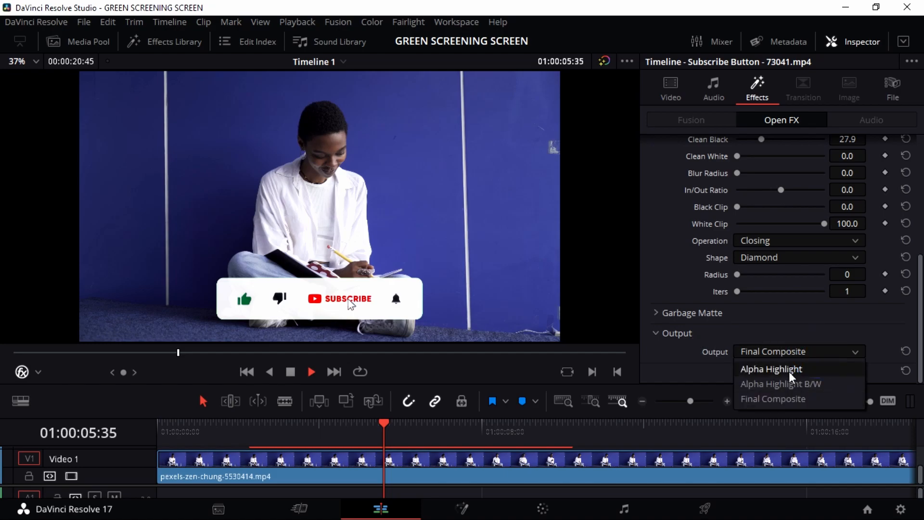
click(790, 384)
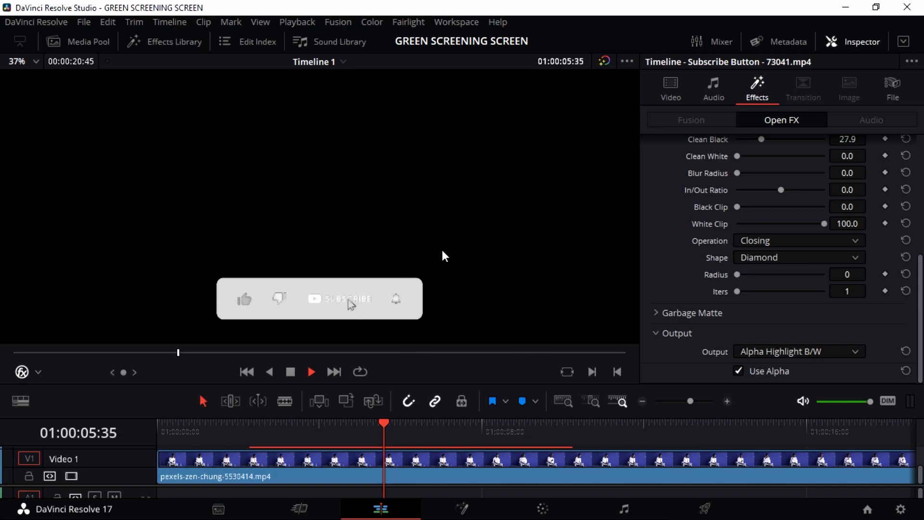
click(807, 354)
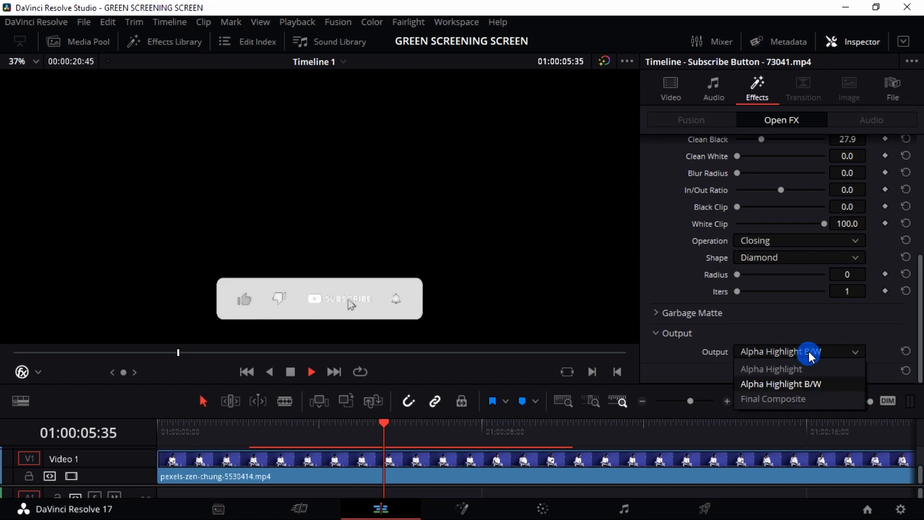
click(799, 398)
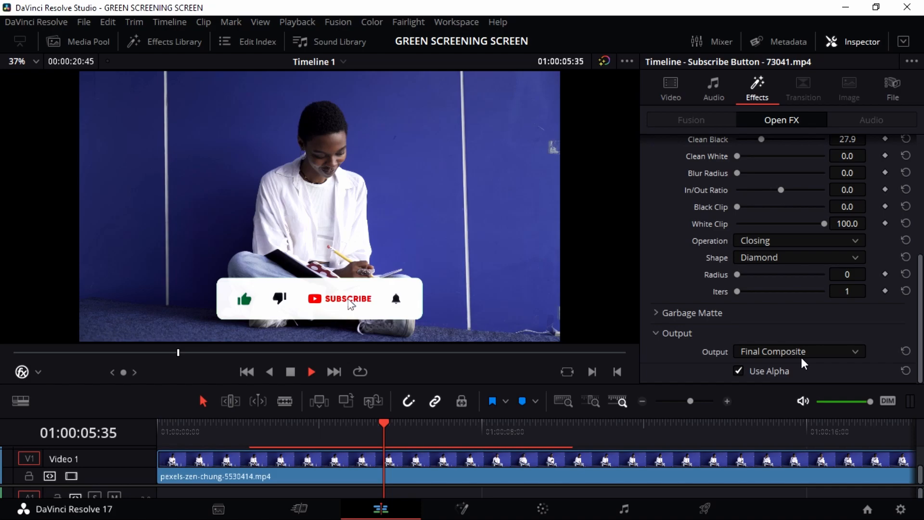
scroll(769, 224, up, 8)
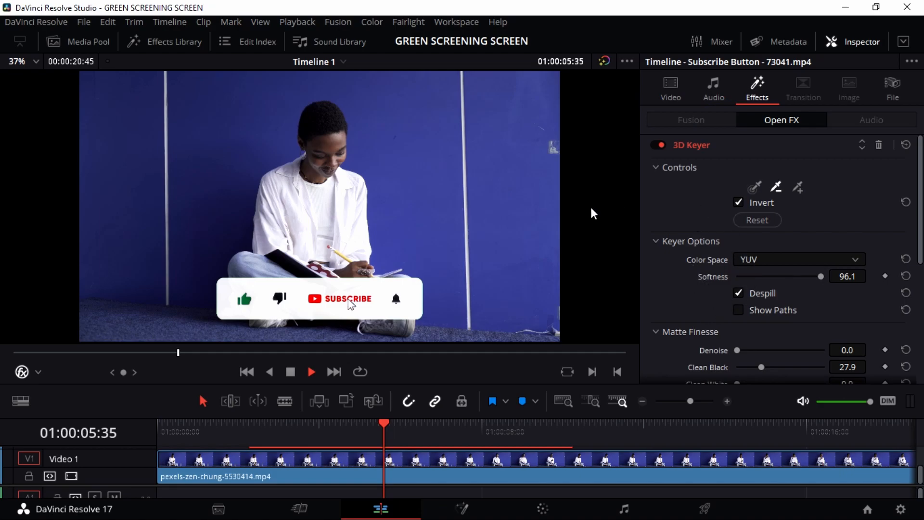
Step: Reset the 3D Keyer and re-sample the green background with the add eyedropper
click(755, 220)
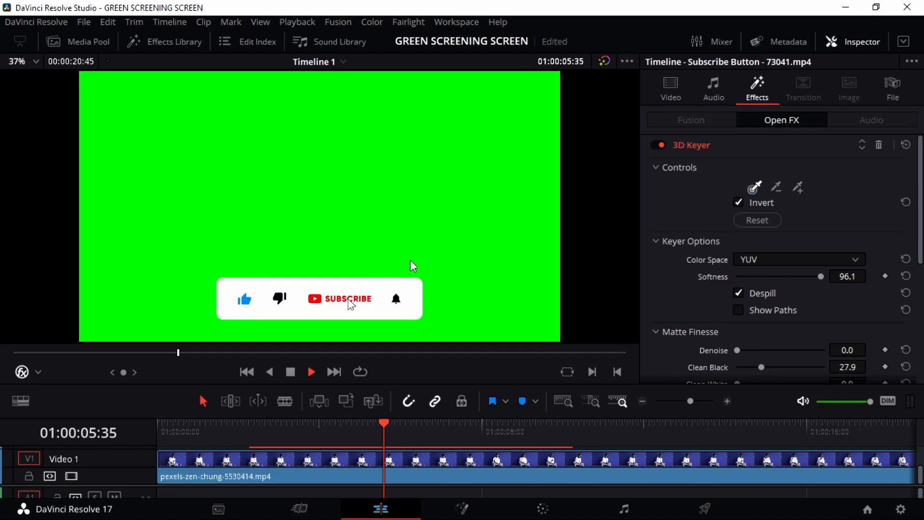
click(796, 187)
click(374, 132)
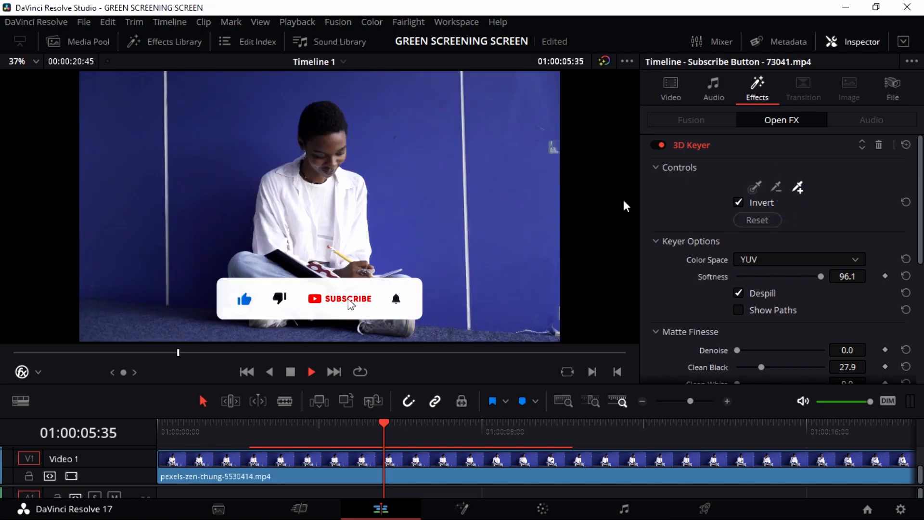
Step: Enlarge the timeline by raising the viewer/timeline divider
click(780, 202)
scroll(751, 292, down, 4)
drag(361, 400, 156, 293)
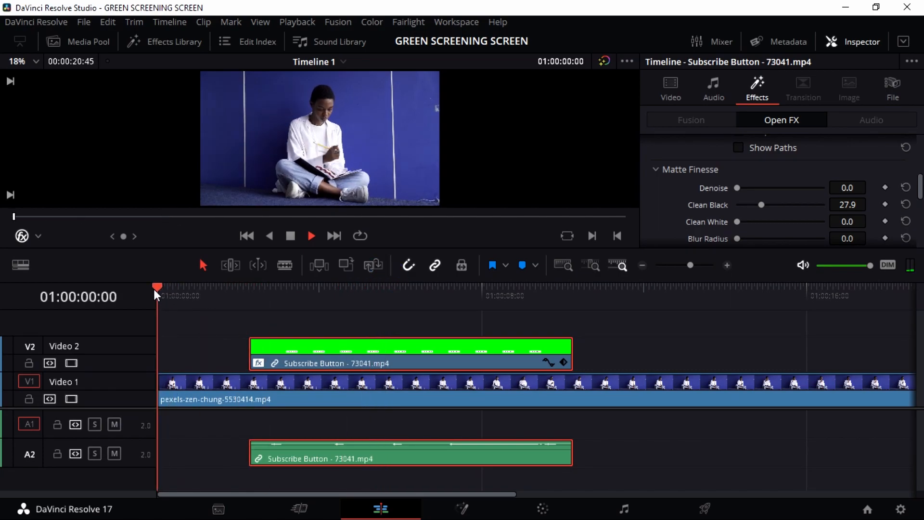
click(319, 239)
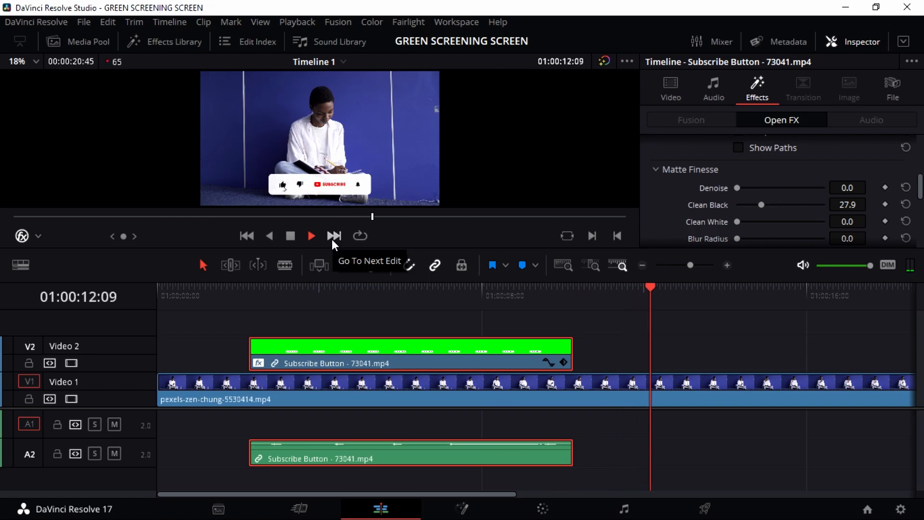
key(space)
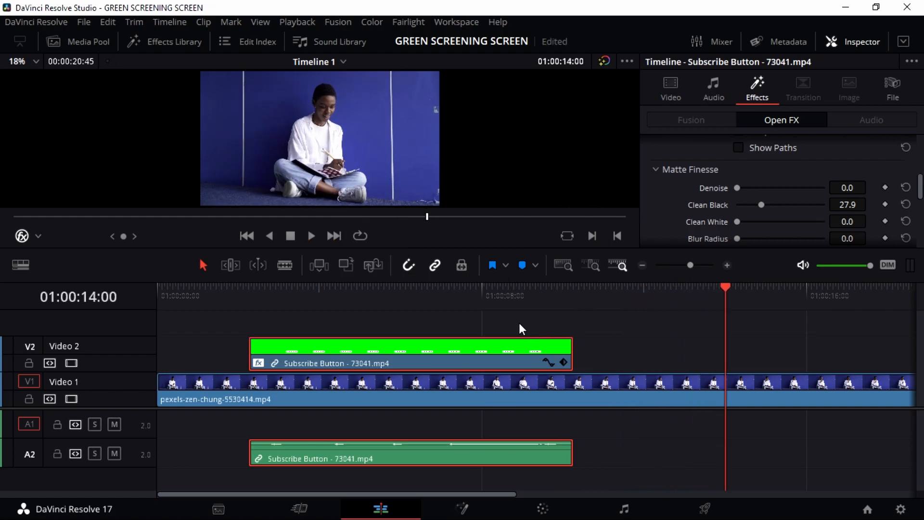
click(517, 296)
click(623, 339)
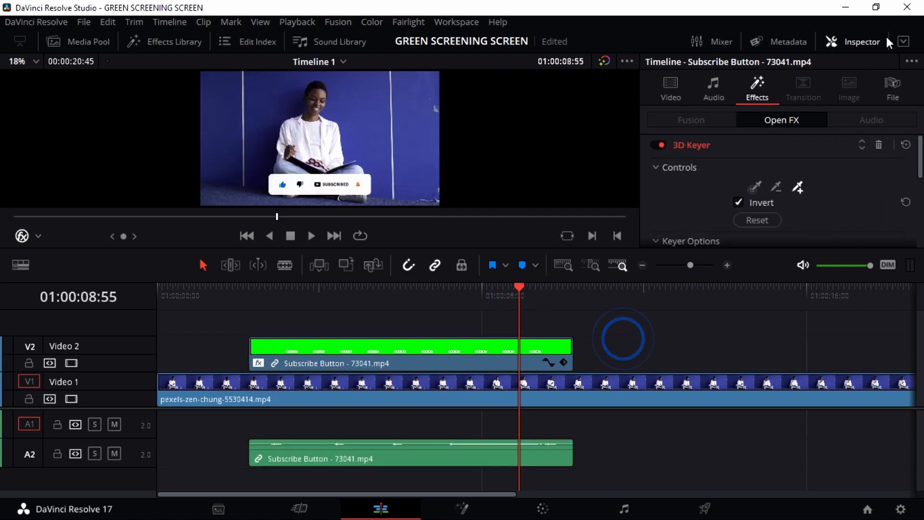
click(855, 44)
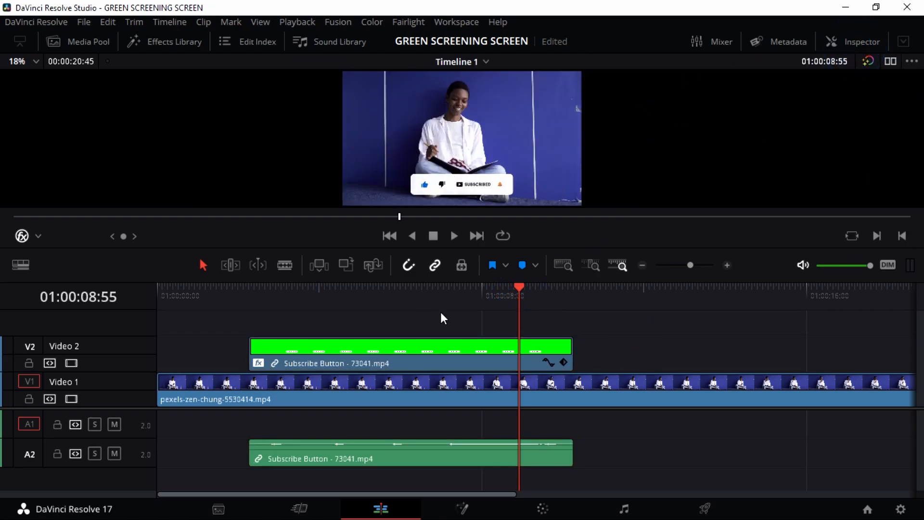
click(707, 506)
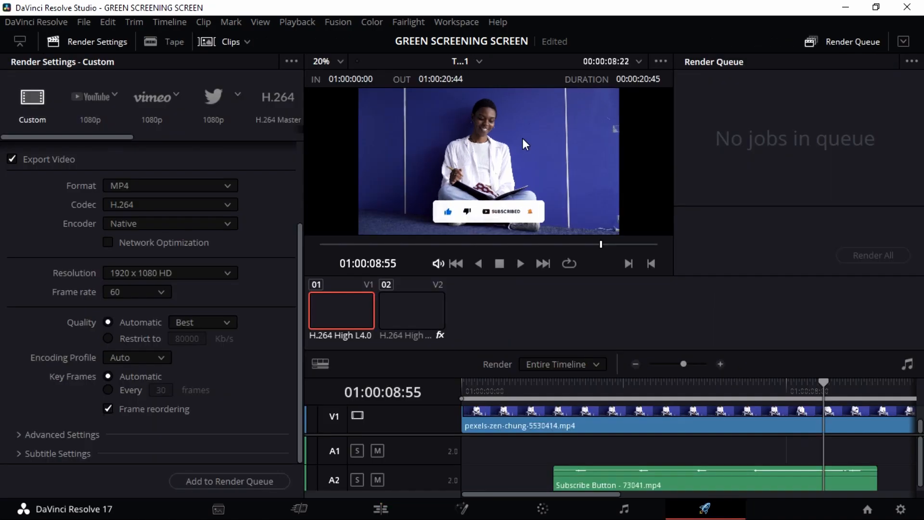
click(411, 310)
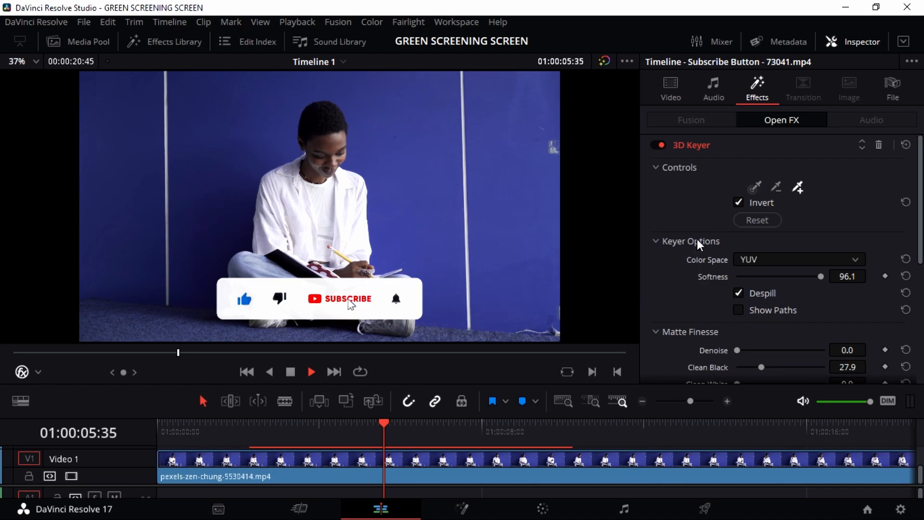
scroll(702, 243, down, 3)
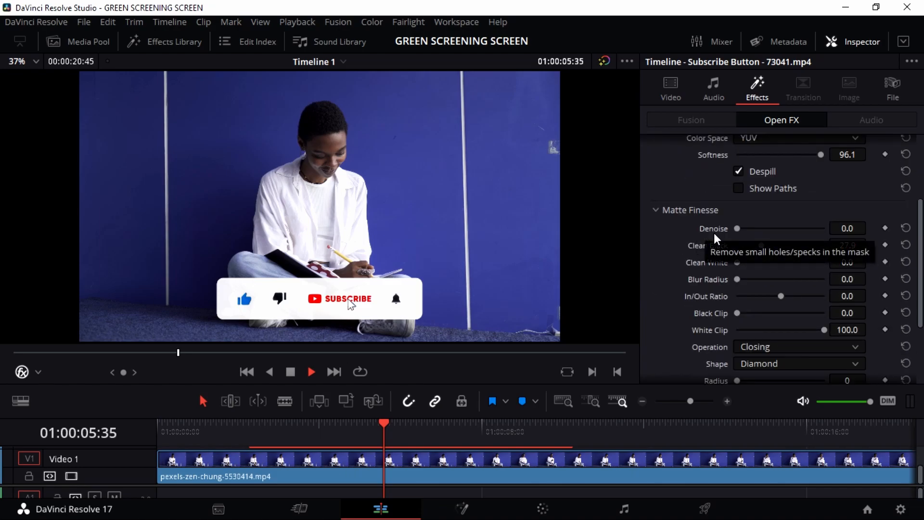
scroll(730, 259, down, 2)
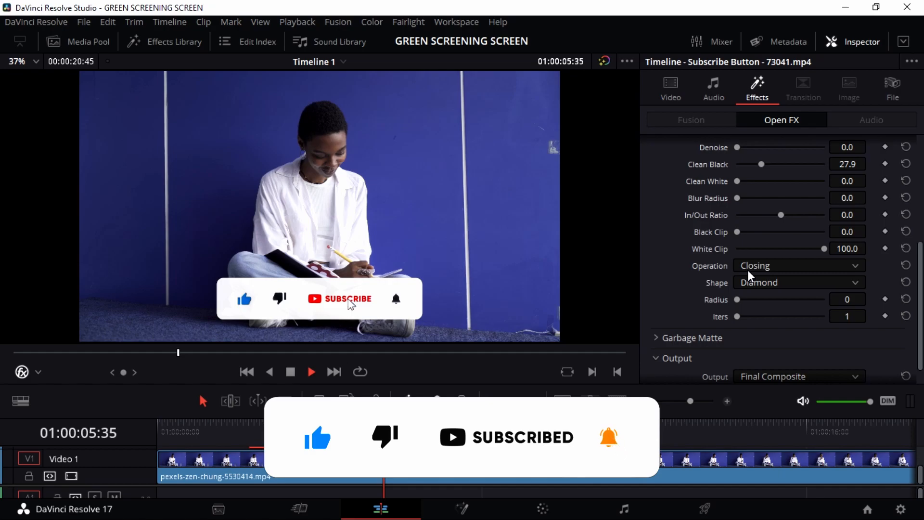
scroll(700, 289, up, 3)
scroll(698, 289, down, 2)
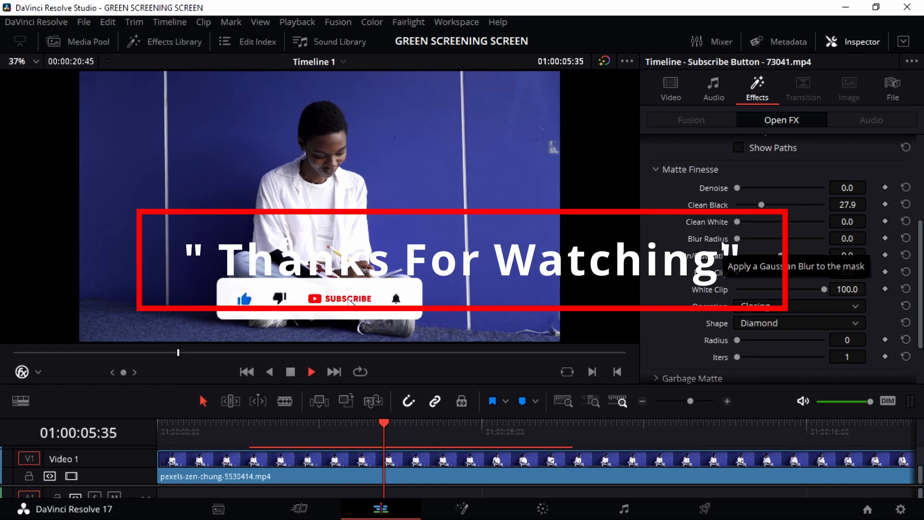
scroll(722, 255, down, 1)
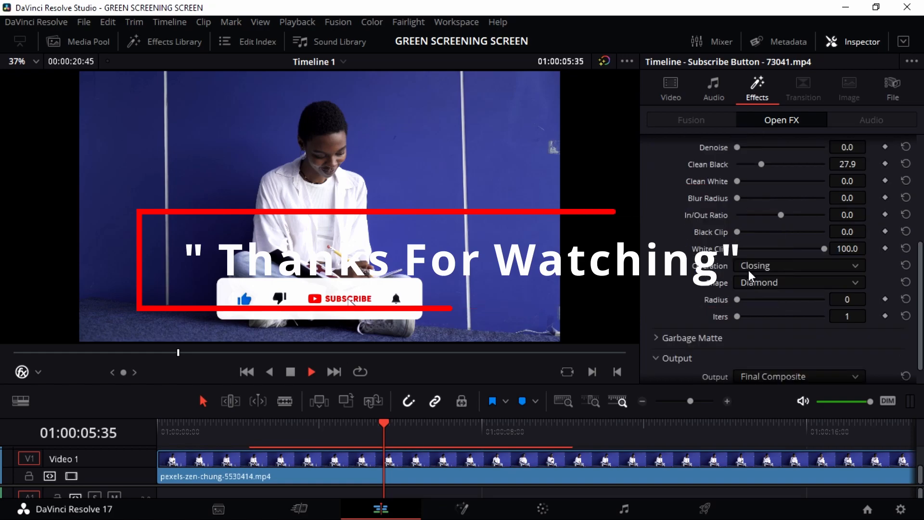